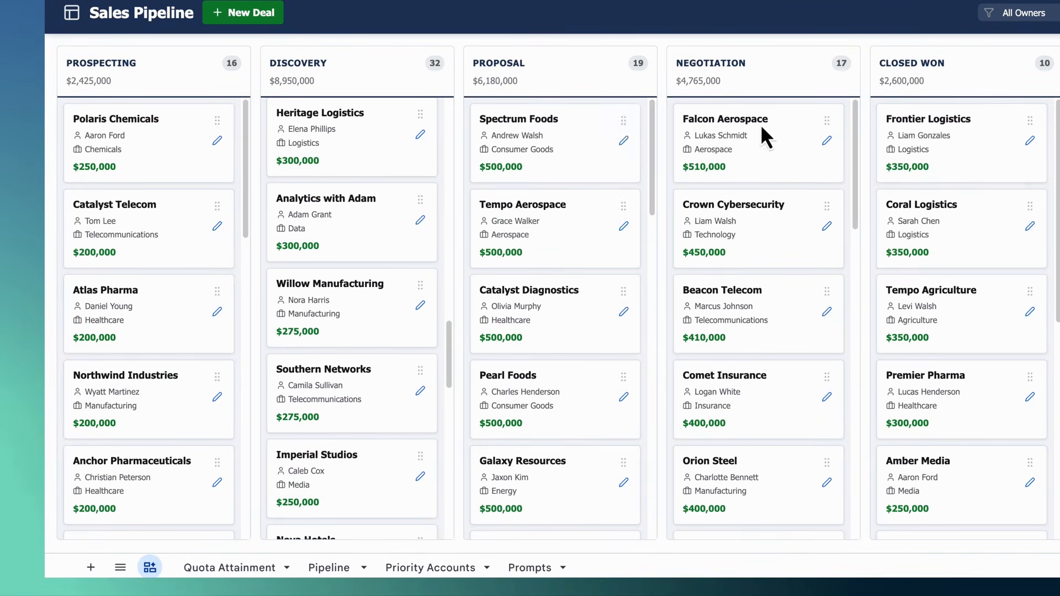
# Move the Falcon Aerospace deal card from the Negotiation column to Closed Won
pyautogui.moveTo(760, 124); pyautogui.dragTo(1037, 125)
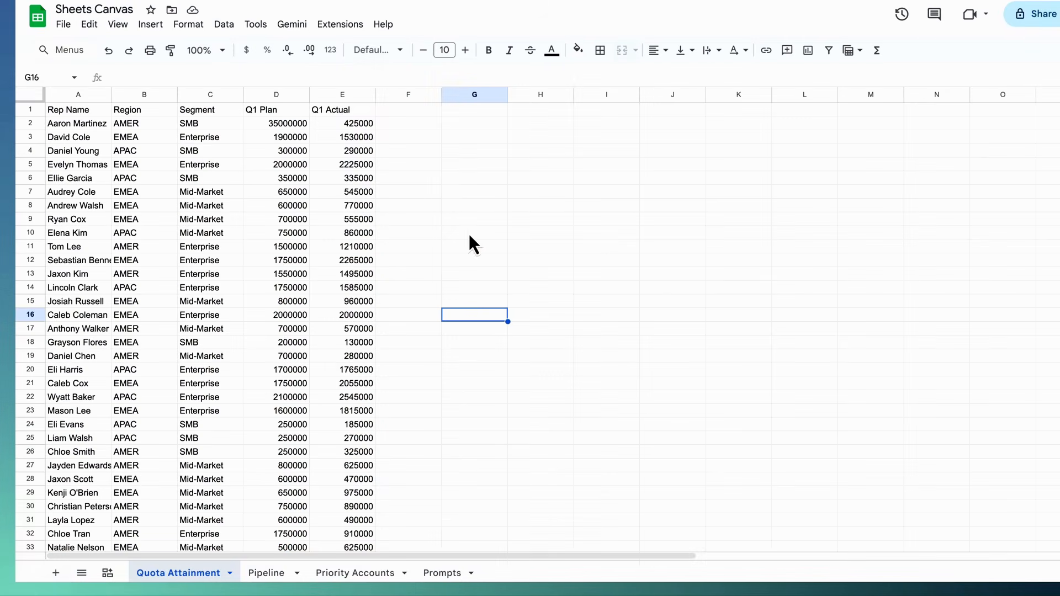
# Create a canvas and limit its sources to Quota Attainment, deselecting A2:E6, Pipeline, Prompts and Priority Accounts
pyautogui.click(150, 25)
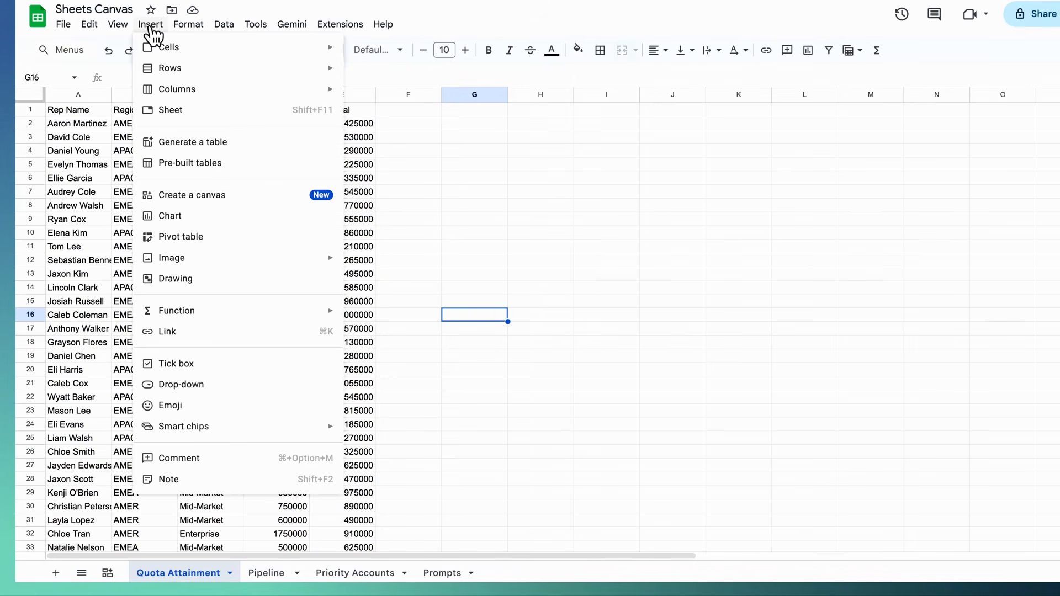
pyautogui.click(214, 194)
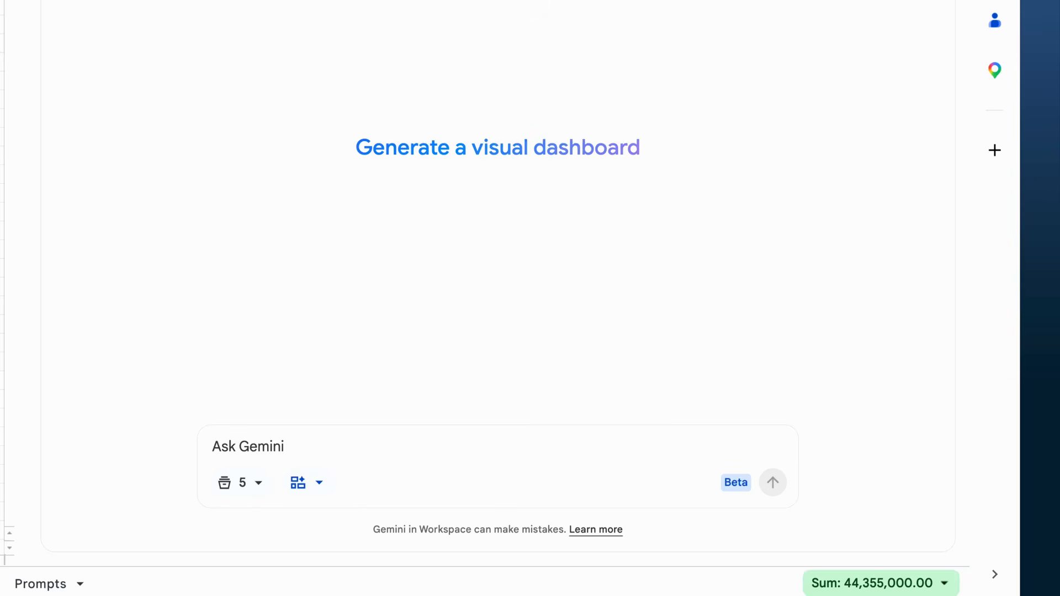
pyautogui.click(257, 483)
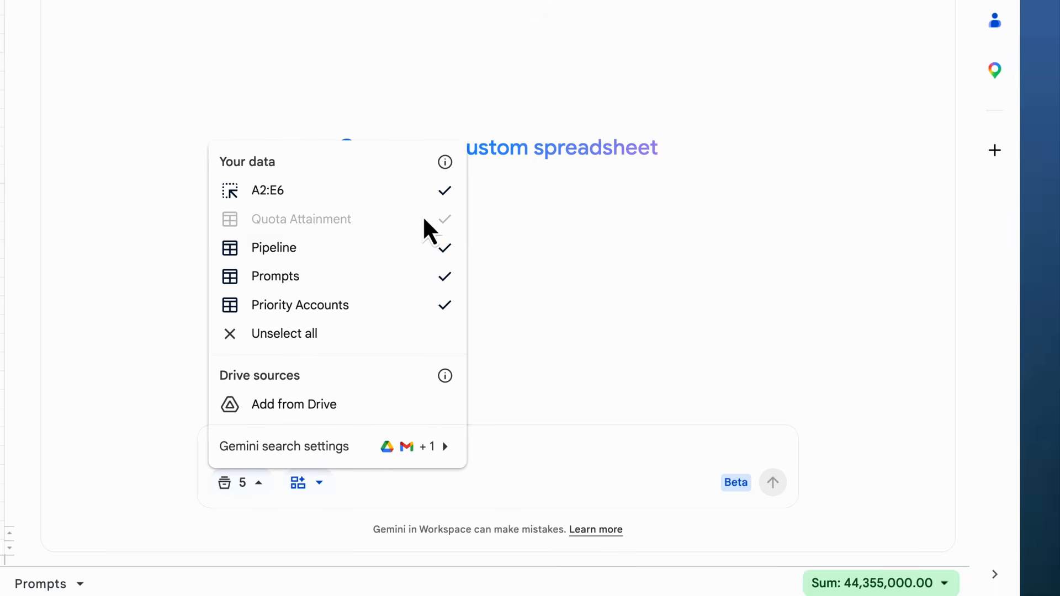
pyautogui.click(445, 191)
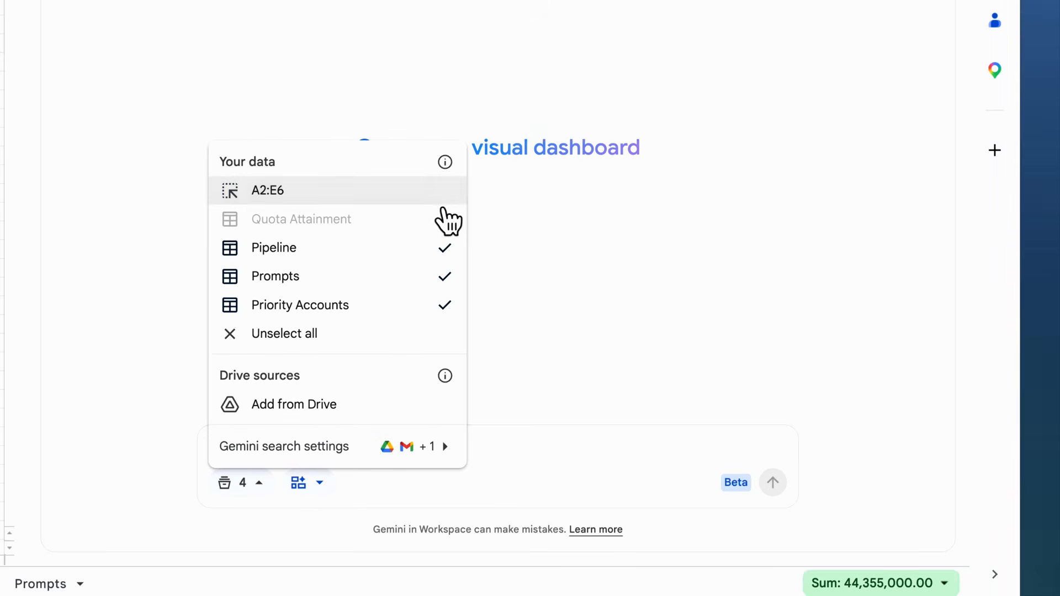
pyautogui.click(446, 248)
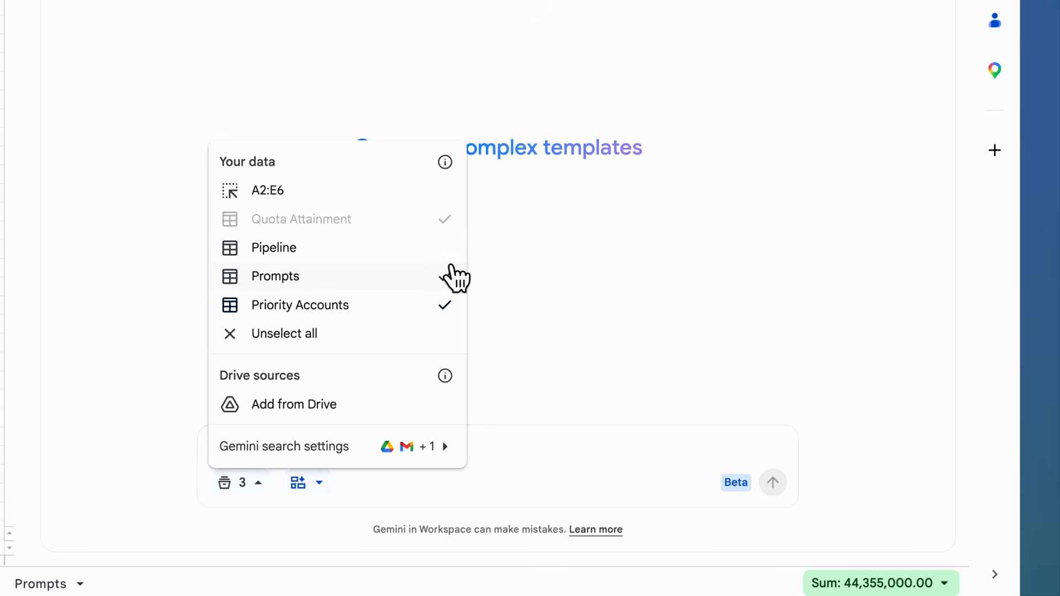
pyautogui.click(450, 276)
pyautogui.moveTo(404, 457)
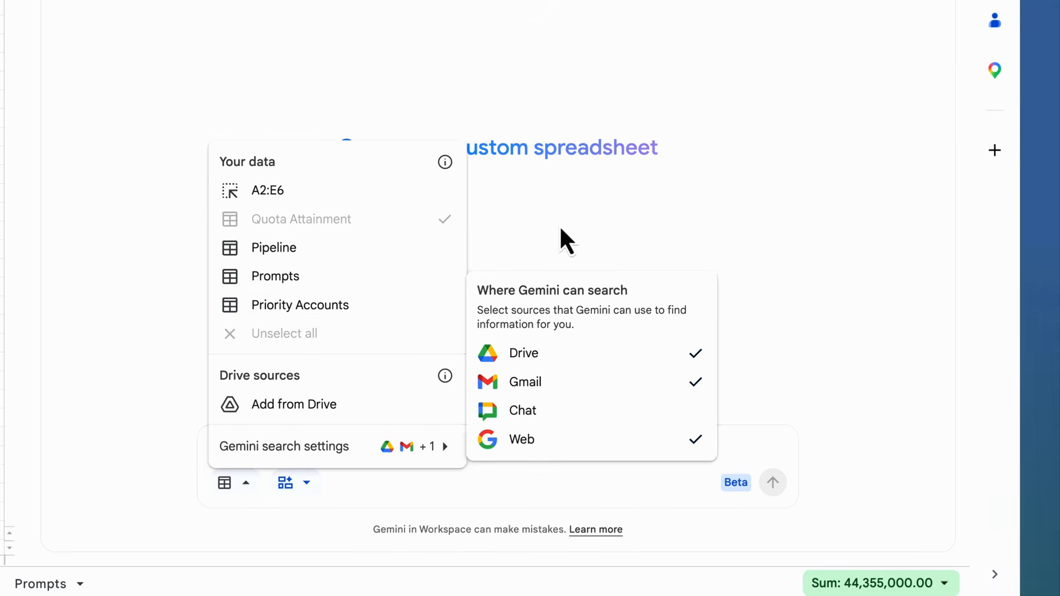
pyautogui.click(560, 225)
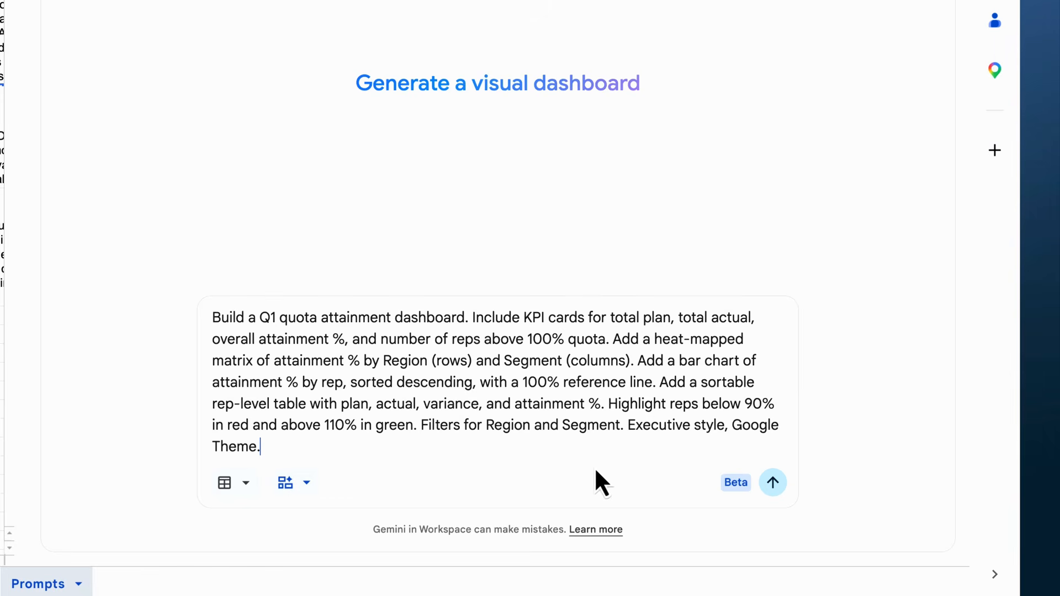
# Generate a Q1 quota attainment dashboard with KPI cards, a Region-by-Segment heat map, rep bar chart, sortable rep table, and Region and Segment filters in Google theme
pyautogui.click(774, 483)
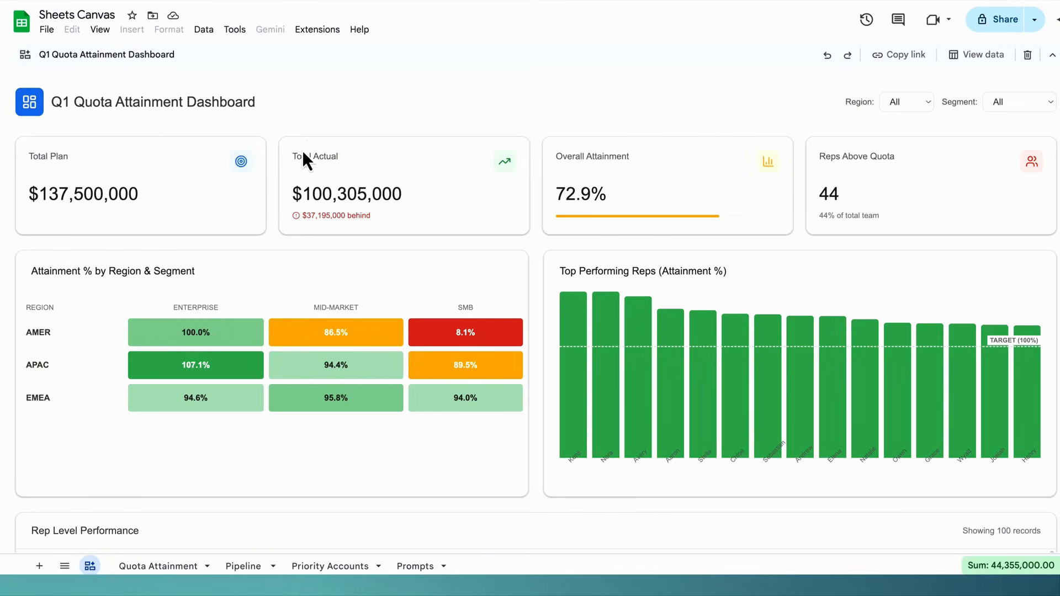
# Examine the generated dashboard, including the full Rep Level Performance table down to its lowest attainment rows
pyautogui.scroll(-8, 303, 153)
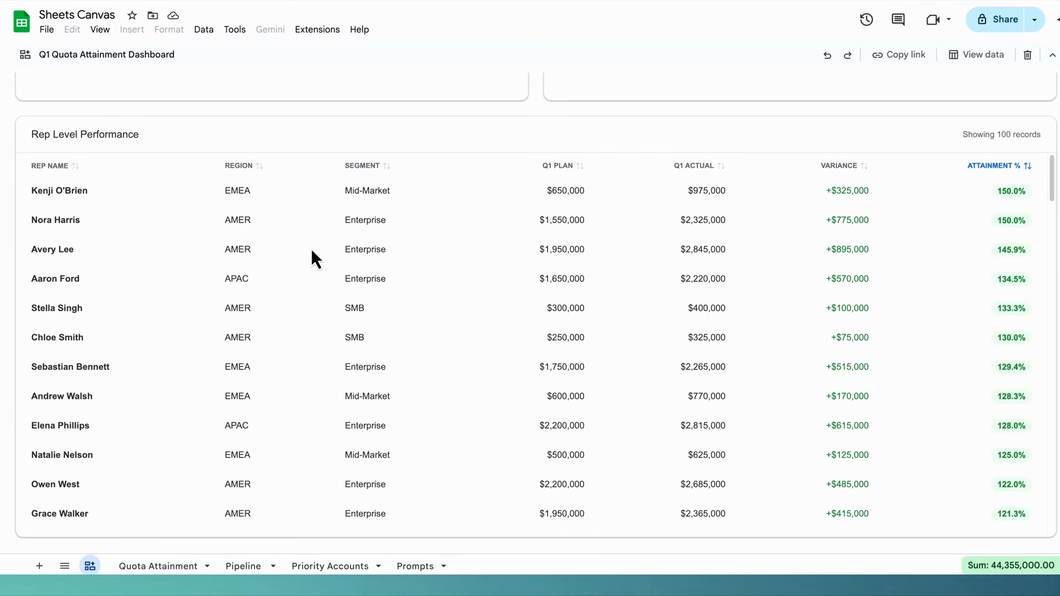
pyautogui.scroll(-8, 312, 255)
pyautogui.scroll(-20, 312, 249)
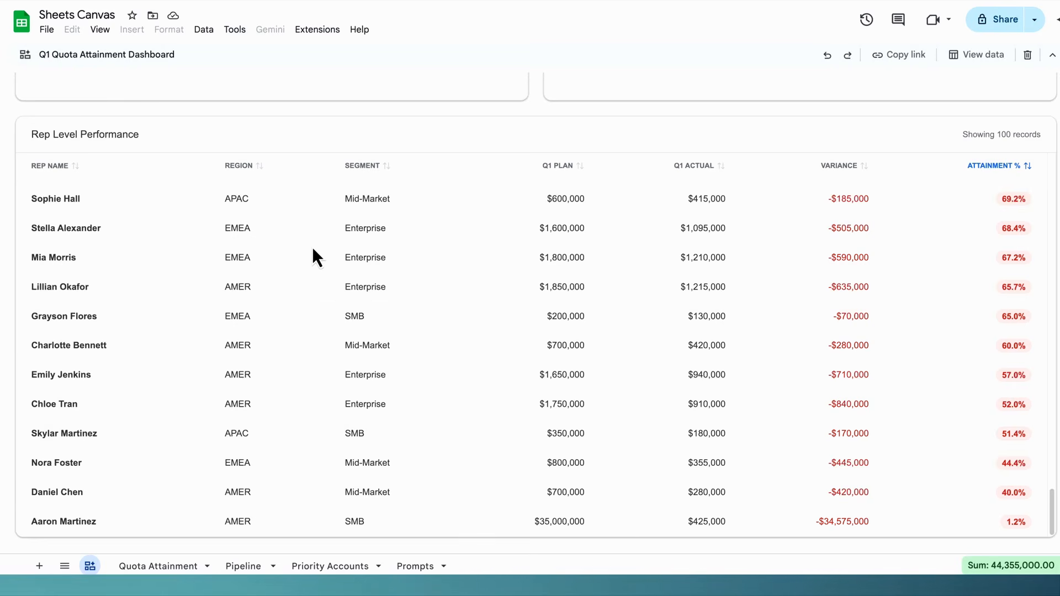
pyautogui.scroll(20, 313, 247)
pyautogui.scroll(5, 333, 214)
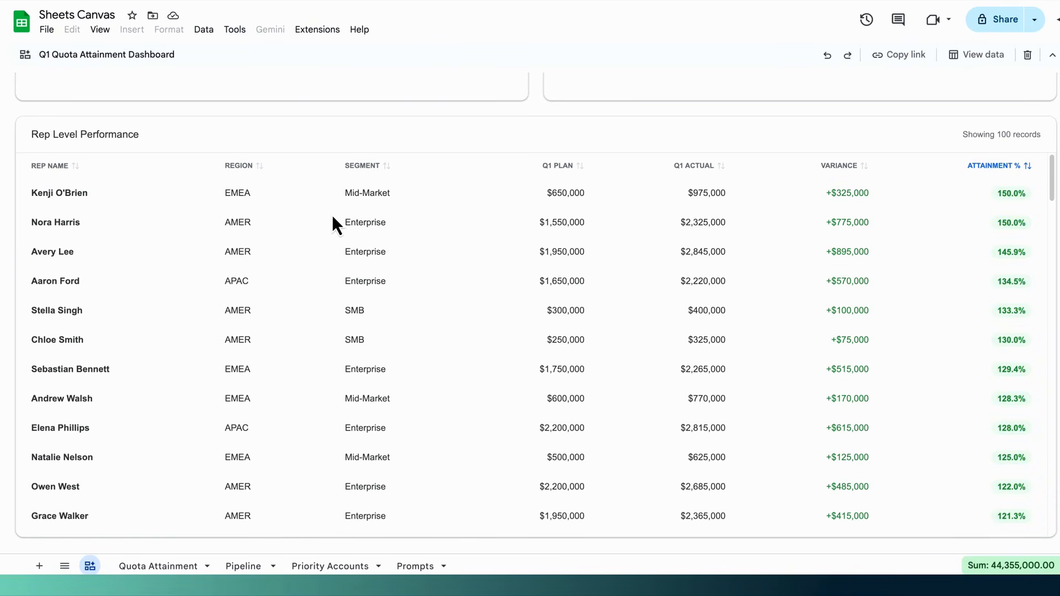
pyautogui.scroll(7, 514, 231)
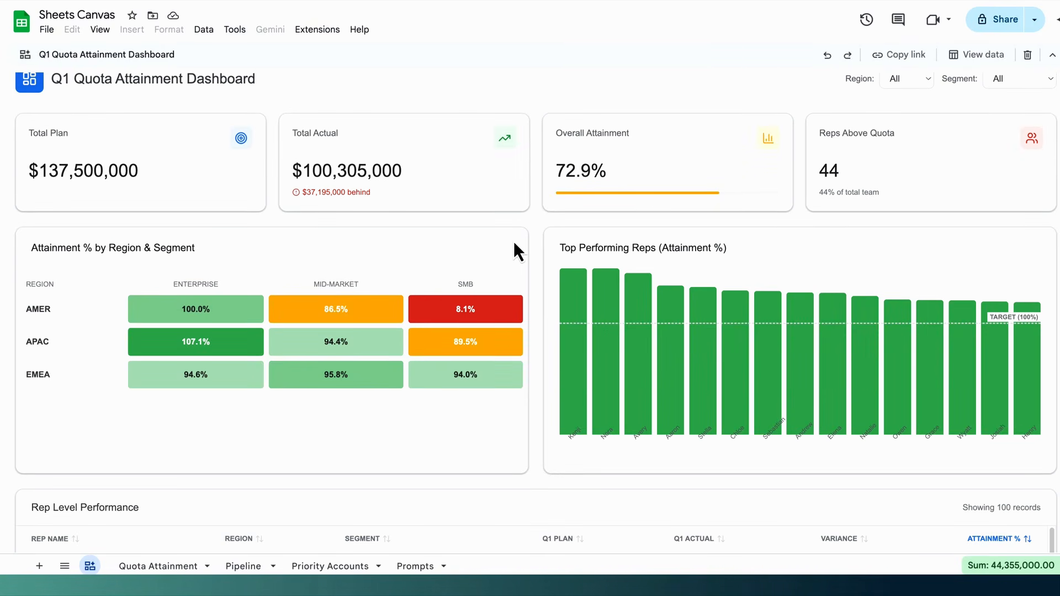
pyautogui.scroll(1, 513, 242)
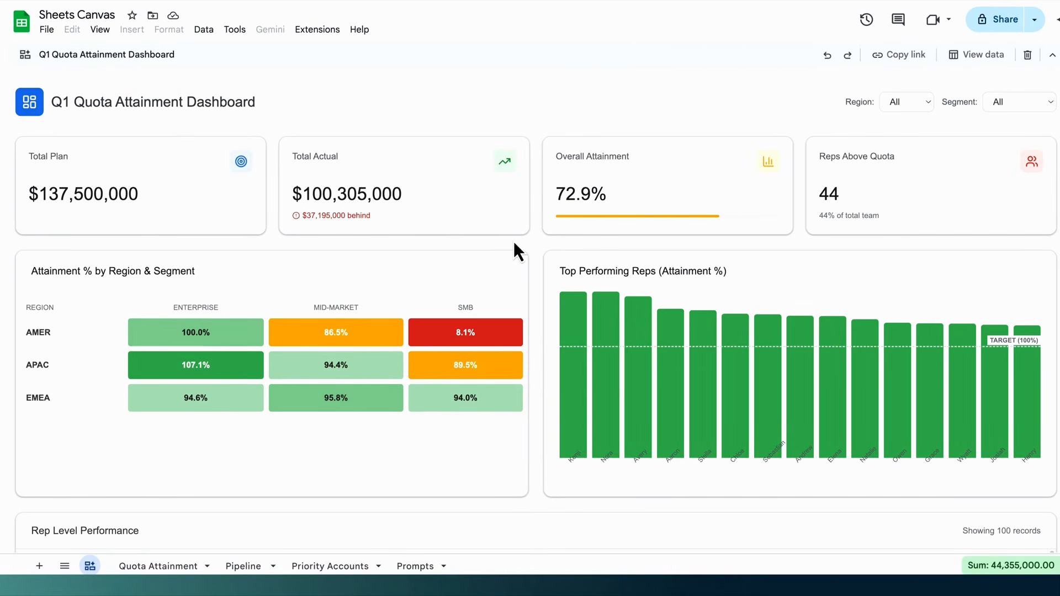
# Filter the Region to AMER and ask Gemini to make the Top Performing Reps names visible and apply the filters to all visuals
pyautogui.click(917, 108)
pyautogui.click(906, 119)
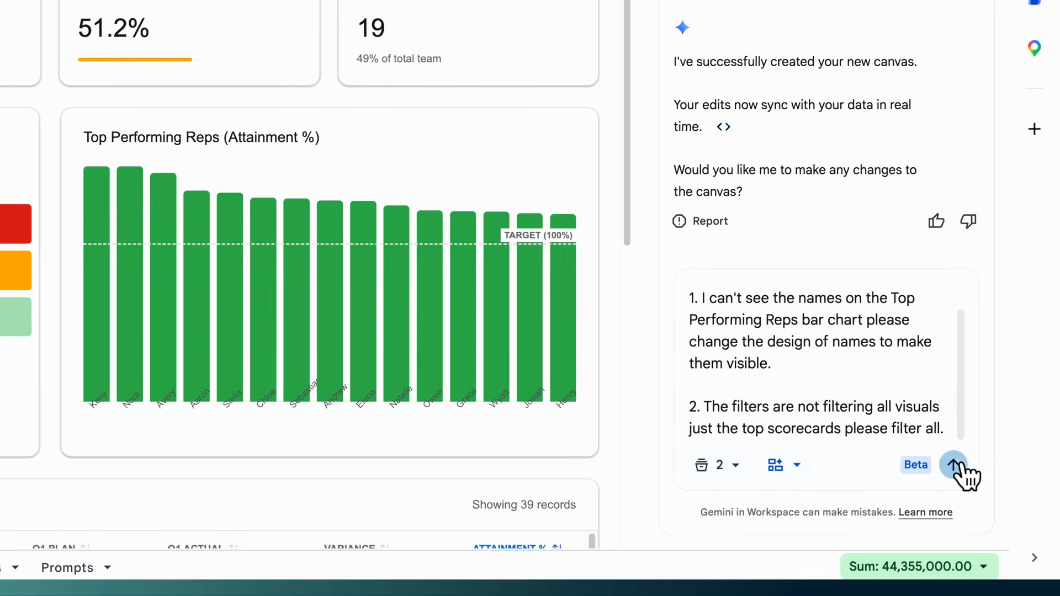
pyautogui.click(954, 465)
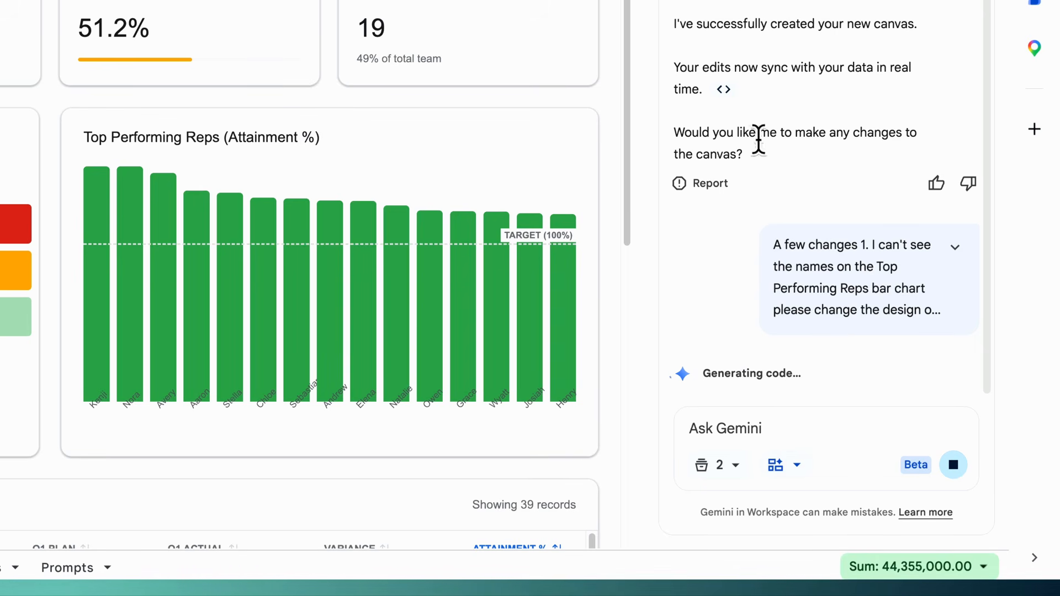
# Examine the JavaScript code behind the first canvas in a widened chat area, and hide the code again
pyautogui.click(724, 90)
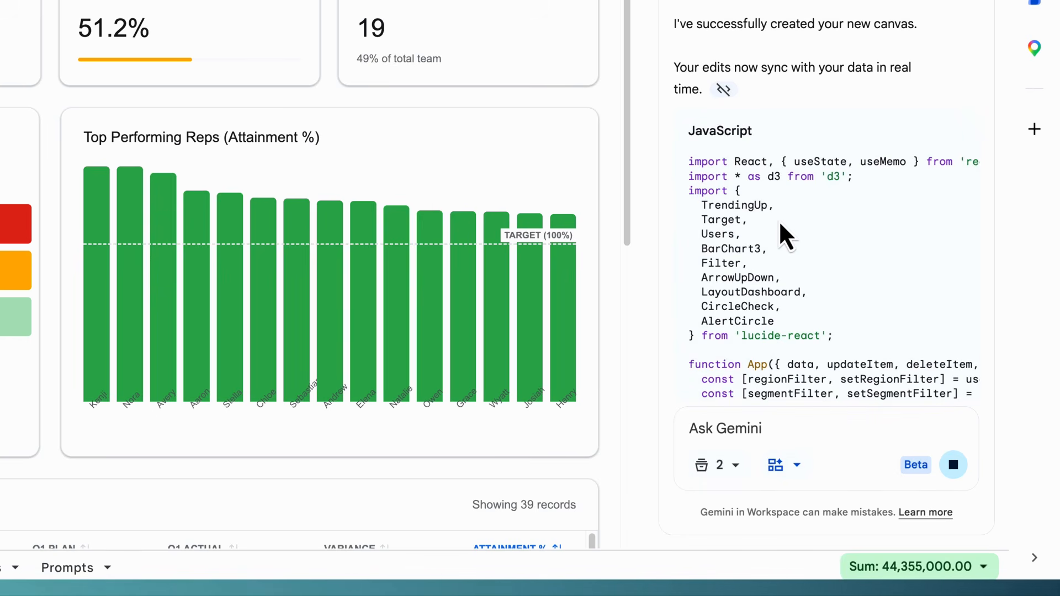
pyautogui.moveTo(646, 171); pyautogui.dragTo(207, 206)
pyautogui.scroll(-5, 585, 203)
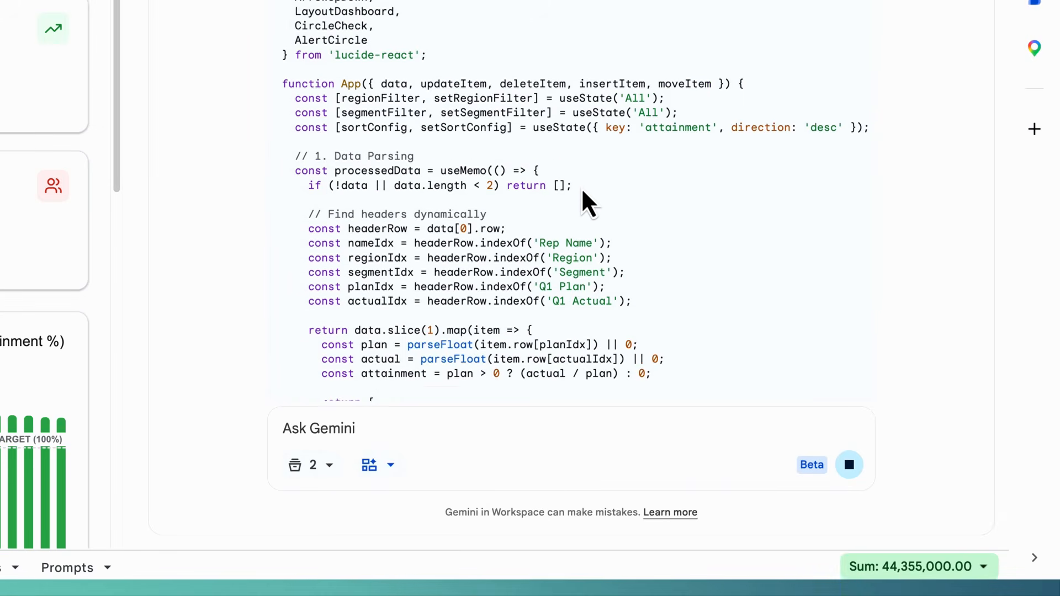
pyautogui.scroll(2, 587, 203)
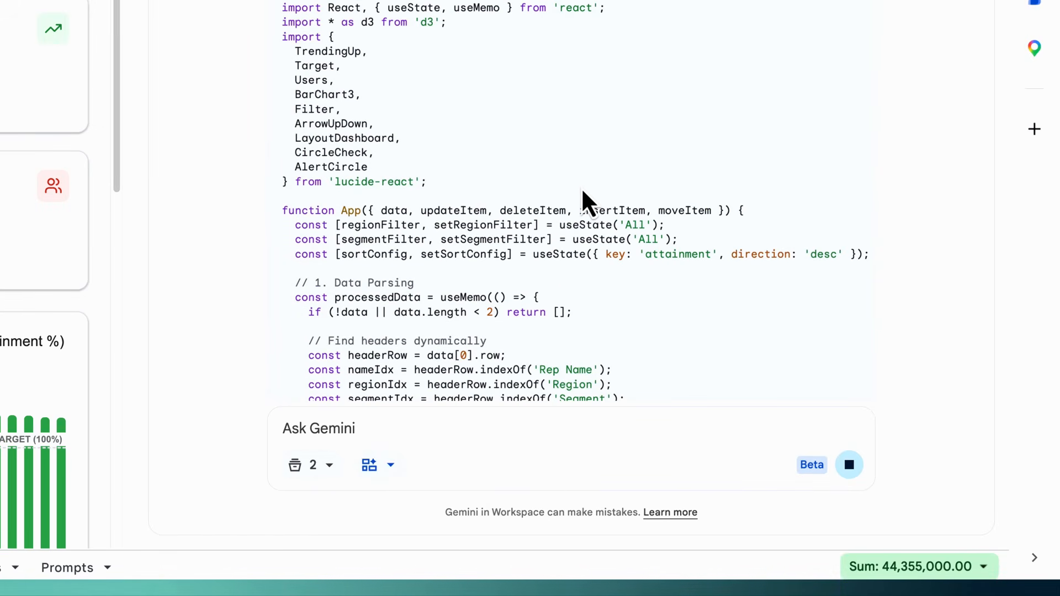
pyautogui.scroll(-6, 584, 201)
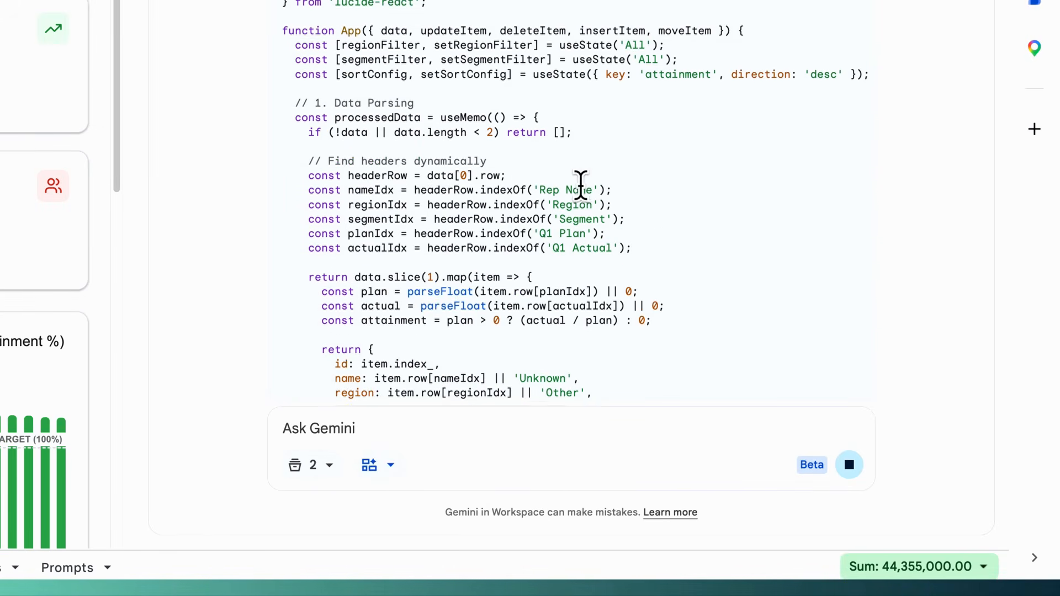
pyautogui.scroll(-7, 581, 187)
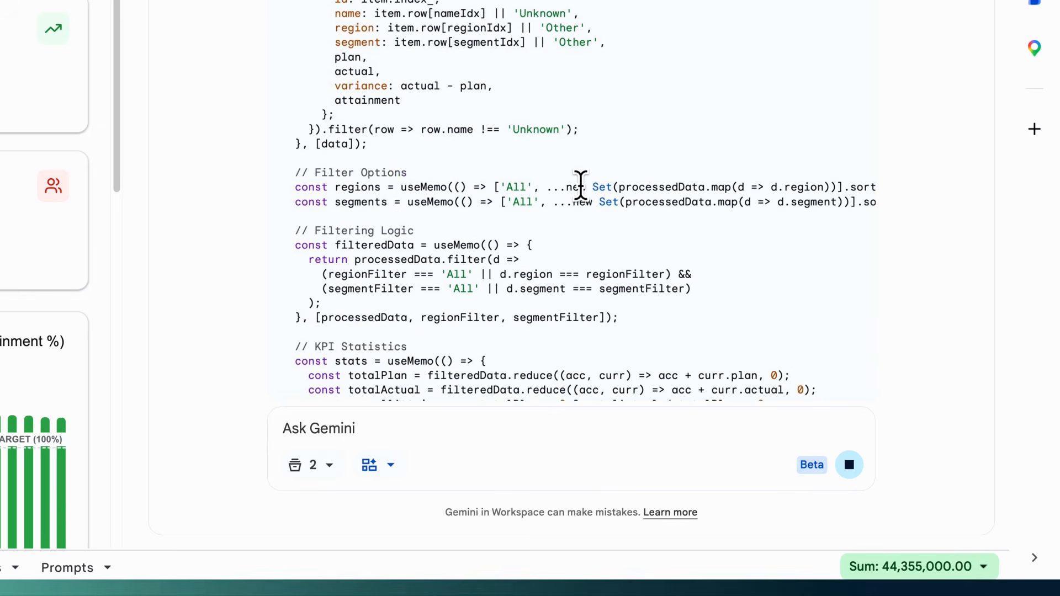
pyautogui.scroll(-13, 581, 186)
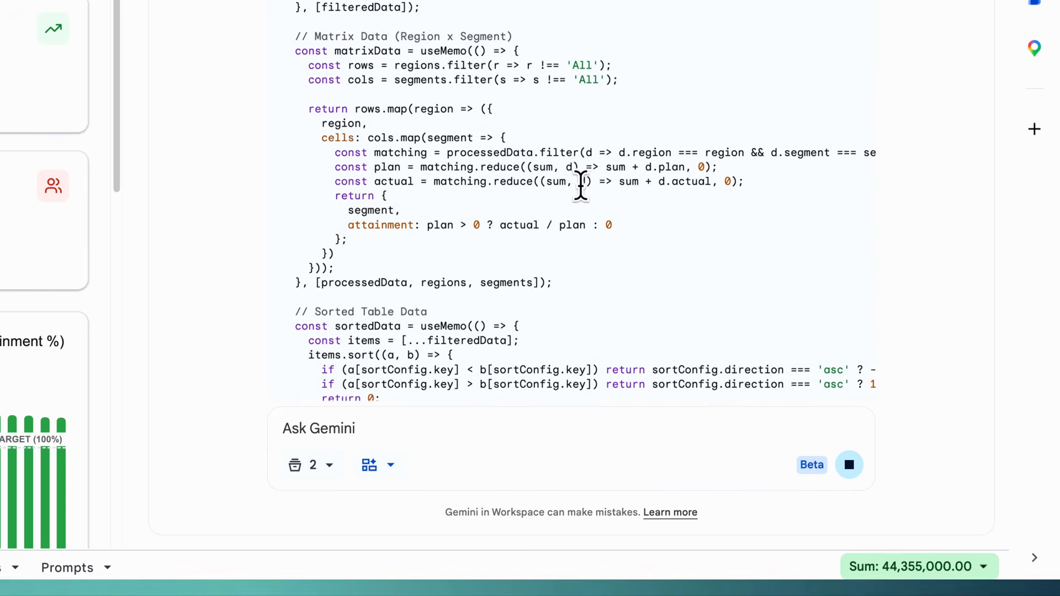
pyautogui.scroll(-13, 580, 186)
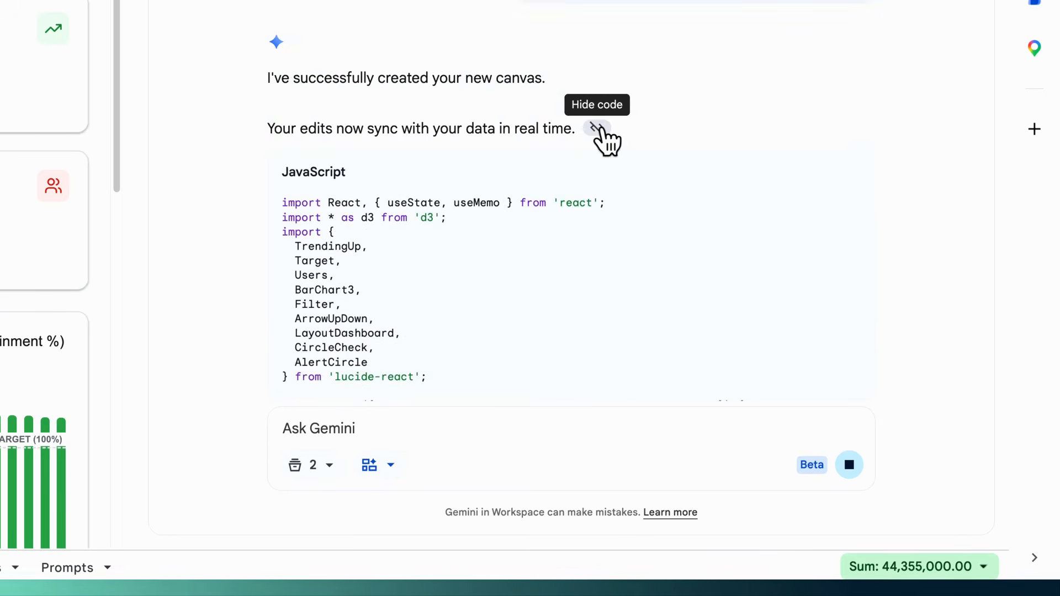
pyautogui.click(598, 129)
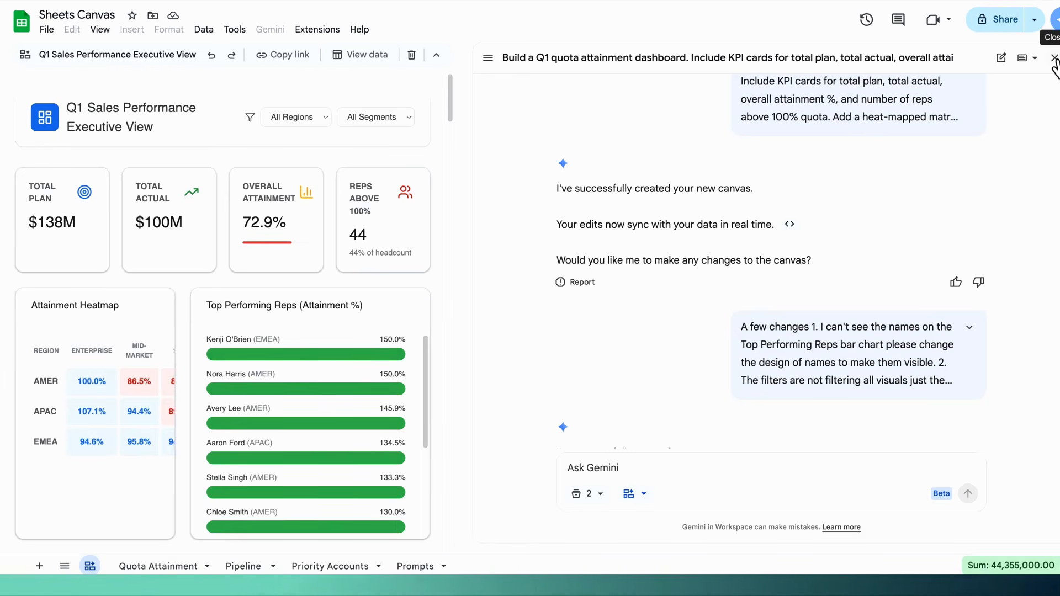
# Close the Gemini chat and look through the rep names in the revised Top Performing Reps chart
pyautogui.click(1055, 58)
pyautogui.scroll(-3, 730, 337)
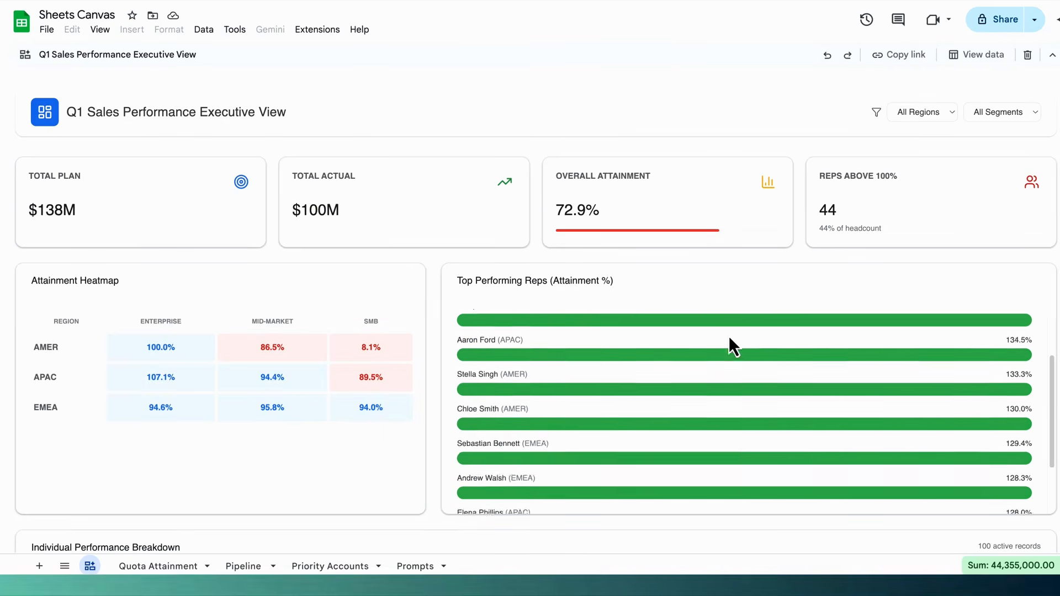
pyautogui.scroll(3, 730, 336)
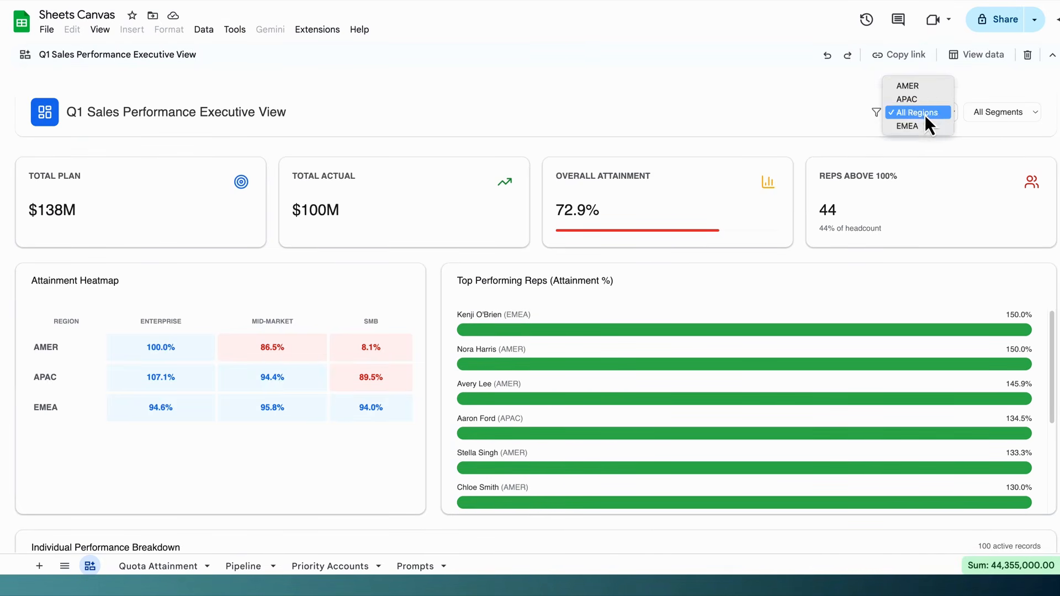
# Filter the Region to EMEA and to APAC, and check the heatmap, rep chart and individual performance table
pyautogui.click(916, 126)
pyautogui.click(918, 112)
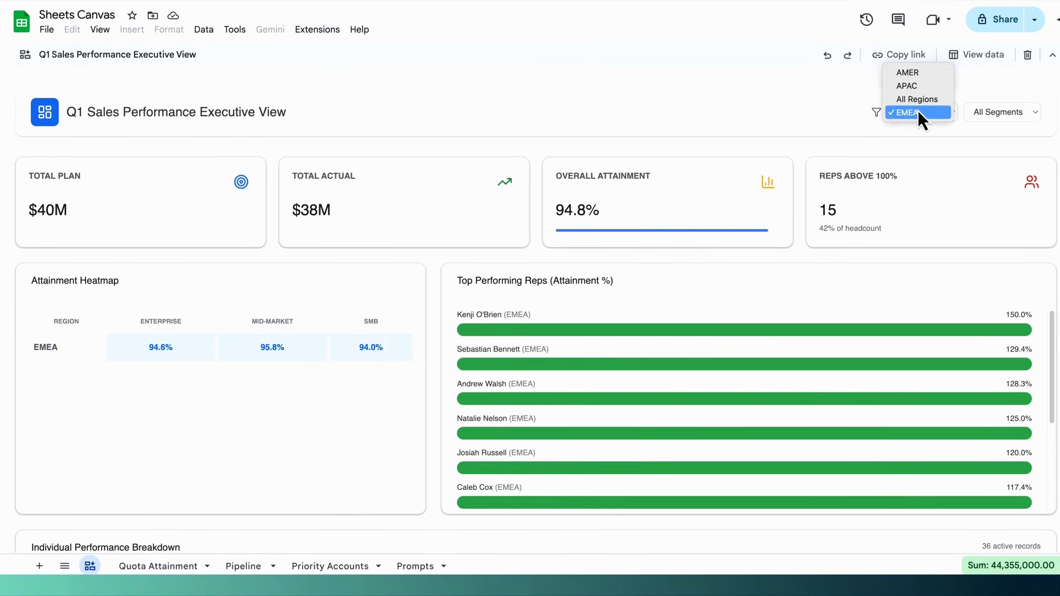
pyautogui.click(918, 91)
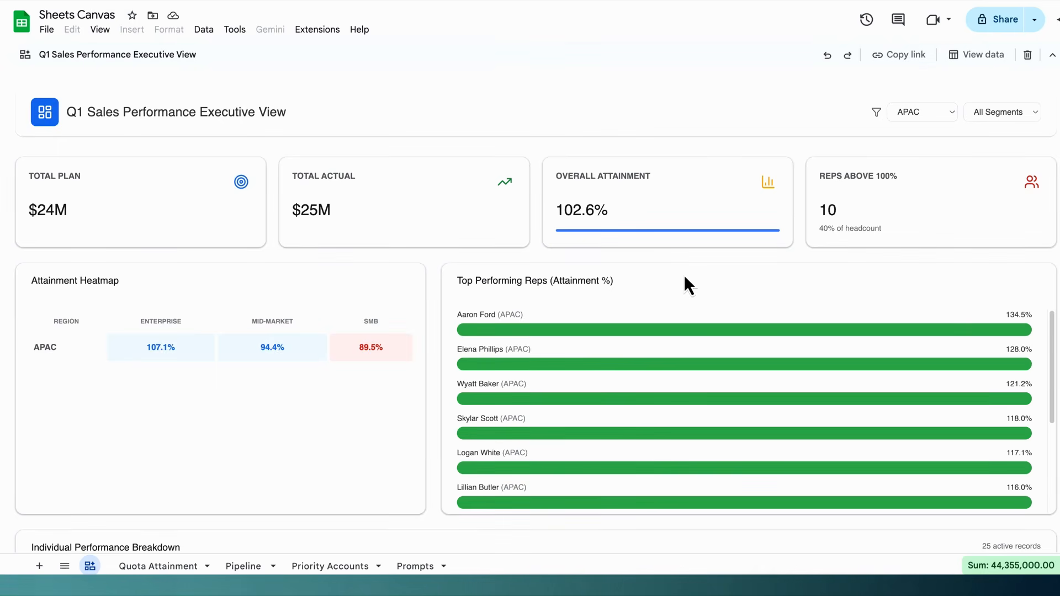
pyautogui.scroll(-15, 684, 277)
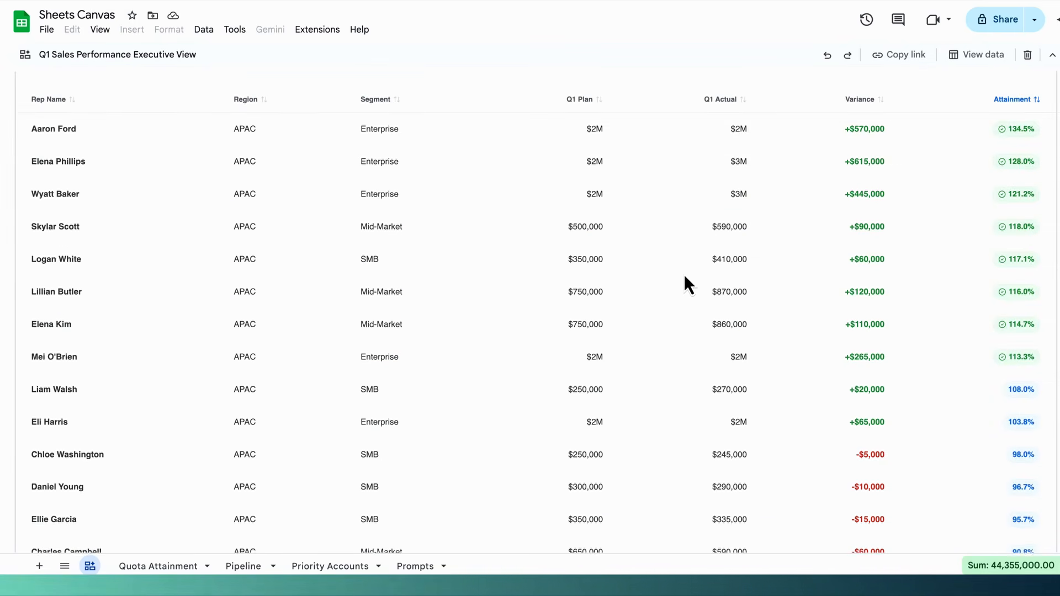
pyautogui.scroll(15, 684, 274)
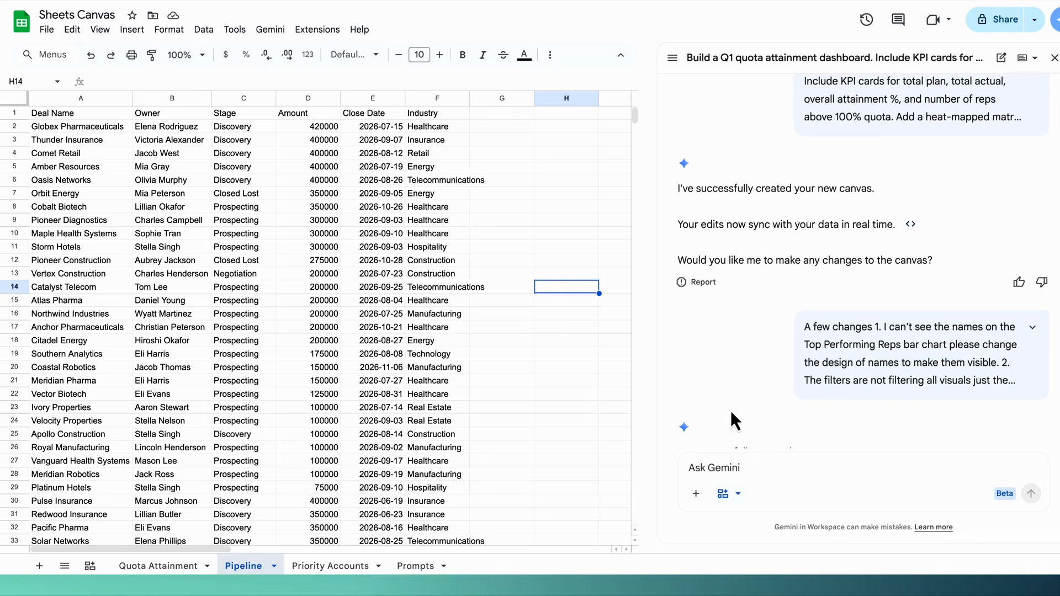
# Ask Gemini for a kanban board grouped by Stage, with draggable, editable Deal Name, Owner and Amount cards sorted by Amount descending, styled like a Tableau Dashboard
pyautogui.click(753, 464)
pyautogui.rightClick(753, 465)
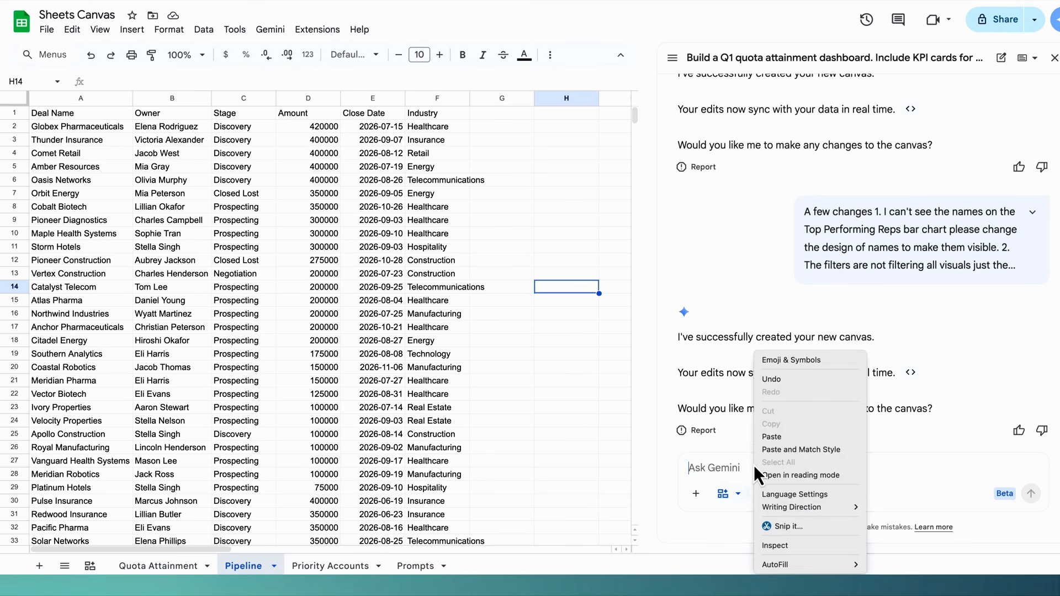
pyautogui.click(777, 441)
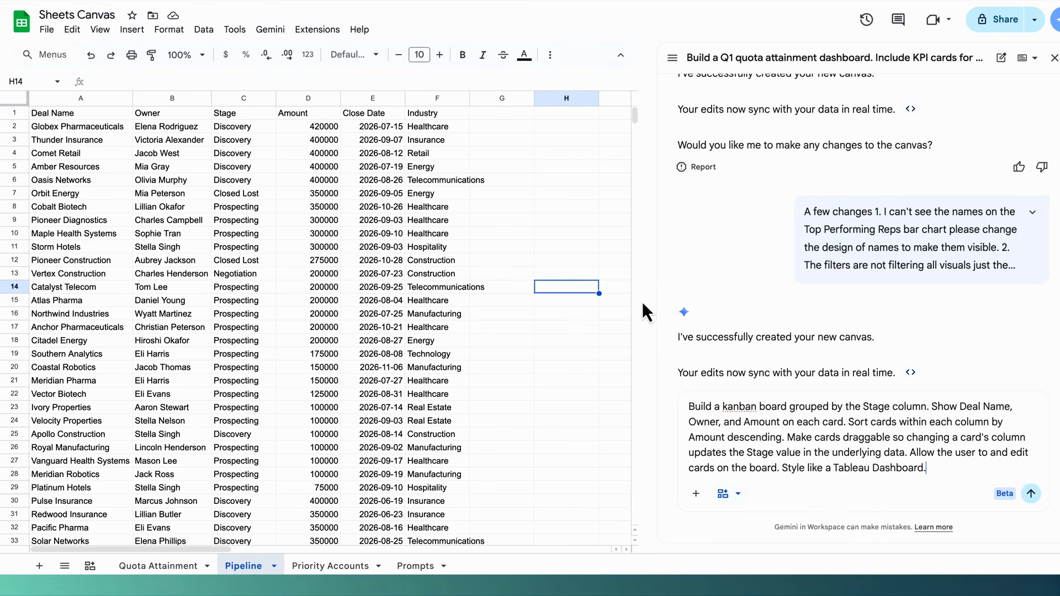
pyautogui.moveTo(652, 297); pyautogui.dragTo(398, 295)
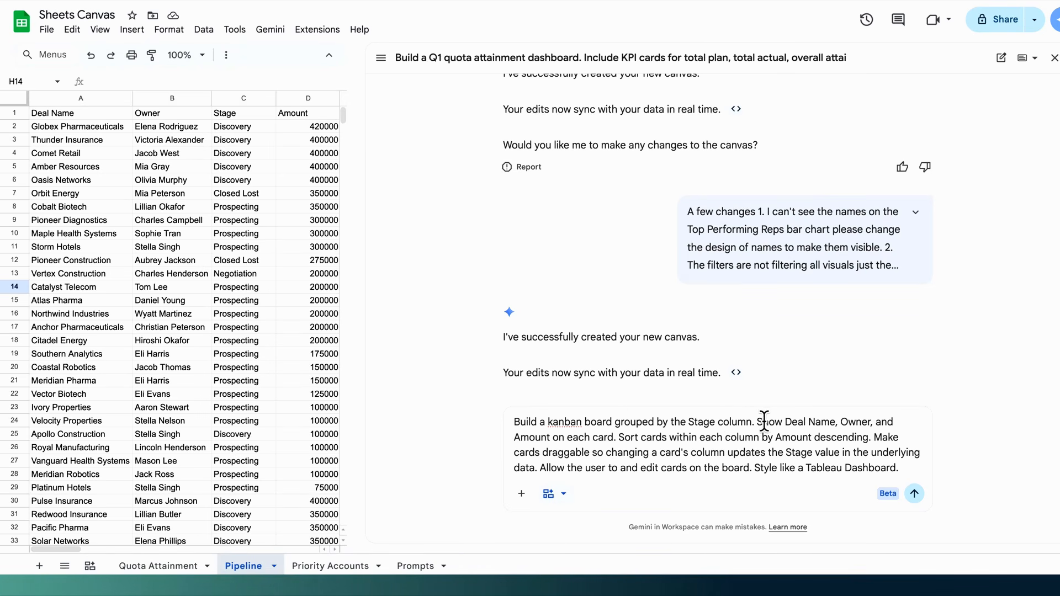
pyautogui.moveTo(619, 438); pyautogui.dragTo(880, 482)
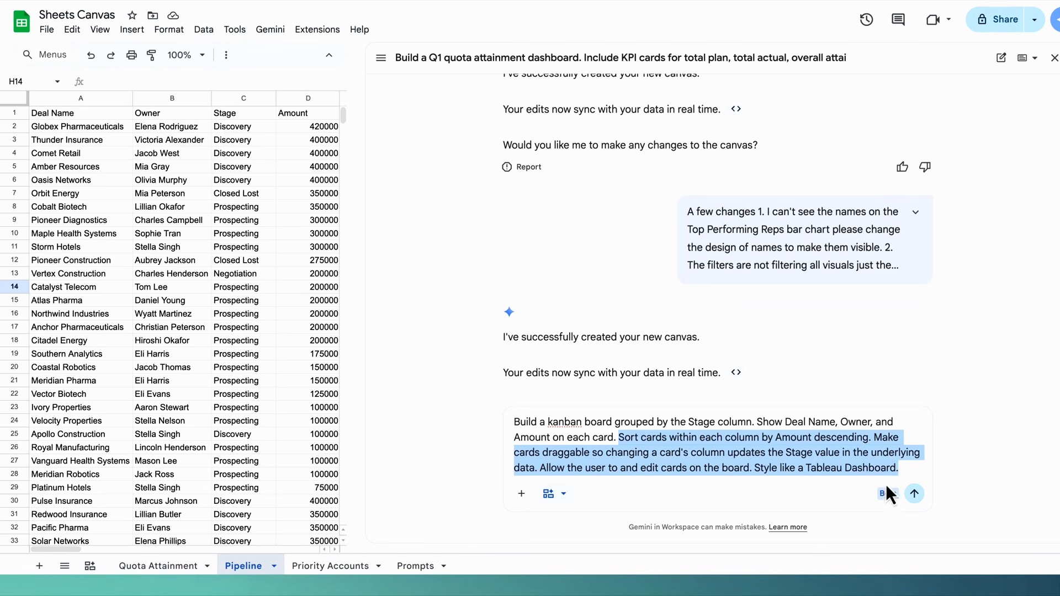
pyautogui.click(914, 494)
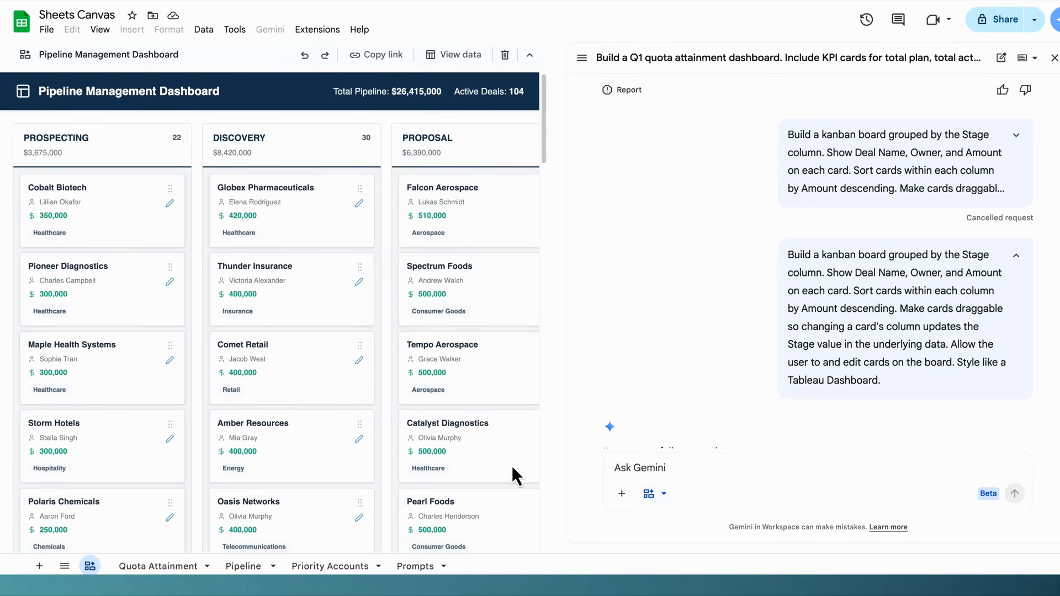
# Look through the kanban board at full width and move the Cobalt Biotech card from Prospecting to Discovery
pyautogui.click(1054, 59)
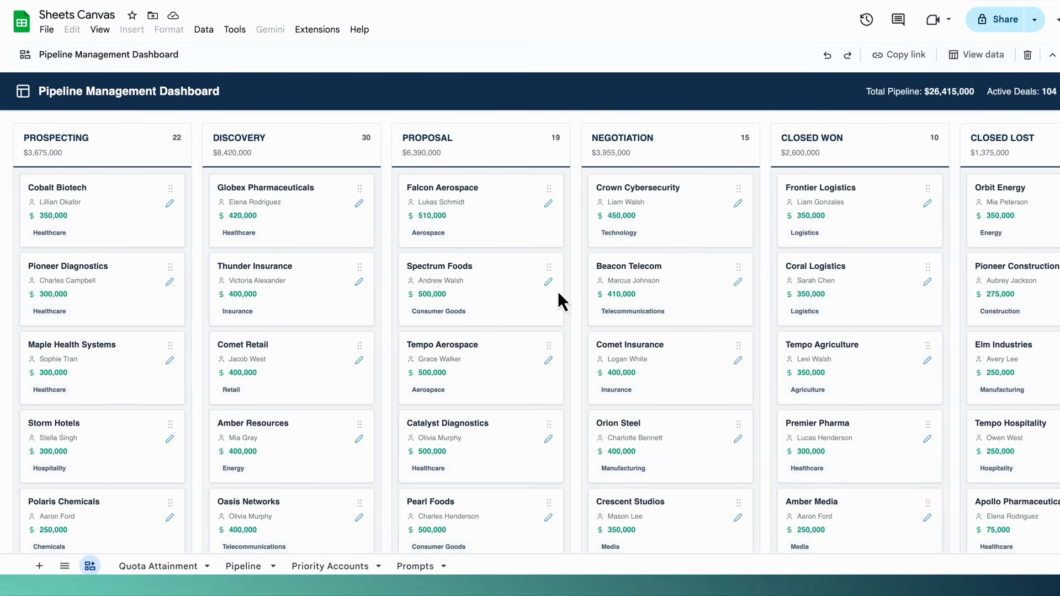
pyautogui.scroll(-20, 352, 295)
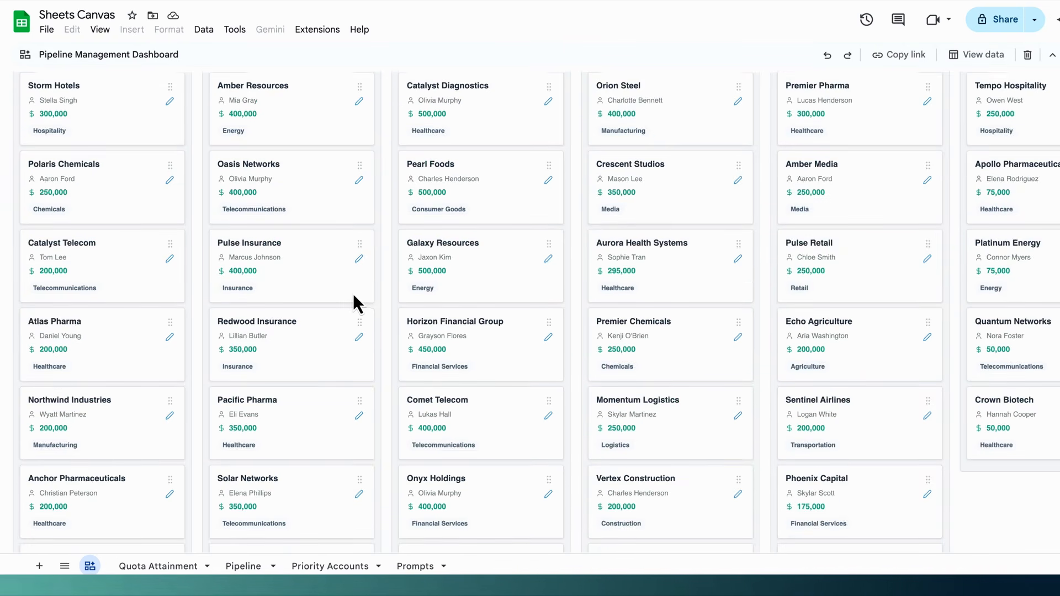
pyautogui.scroll(20, 353, 290)
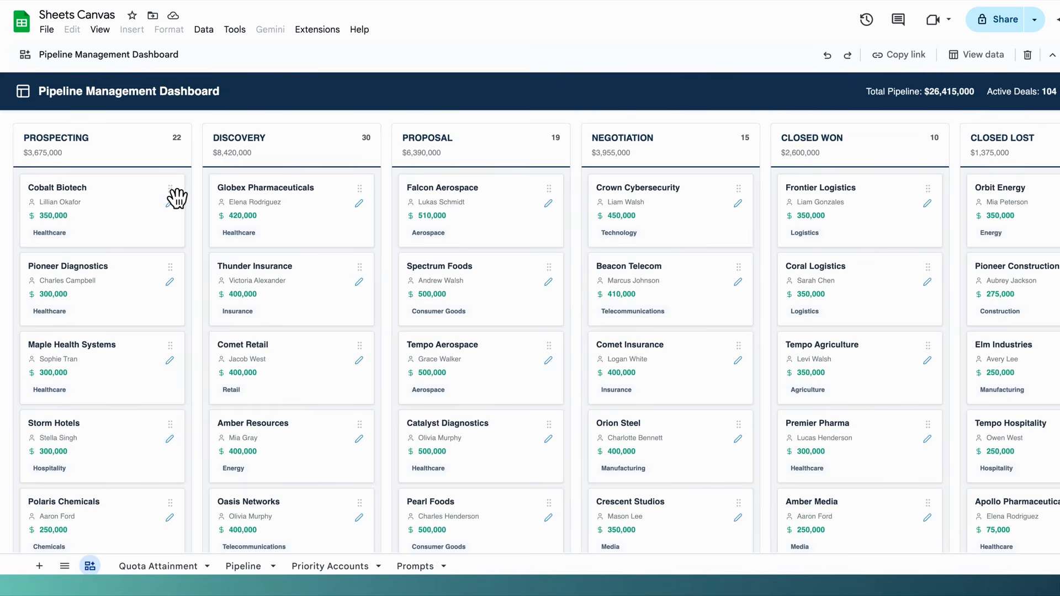
pyautogui.moveTo(177, 197); pyautogui.dragTo(379, 201)
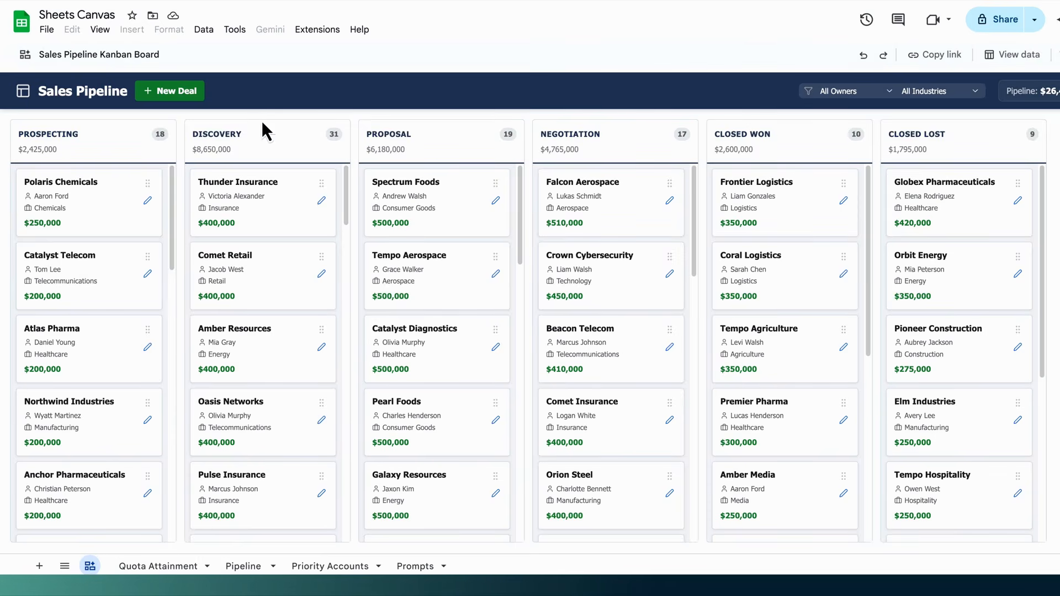
# Create a deal named Analytics with Adam with an owner name, amount 3000000, stage Discovery and industry Data
pyautogui.click(173, 94)
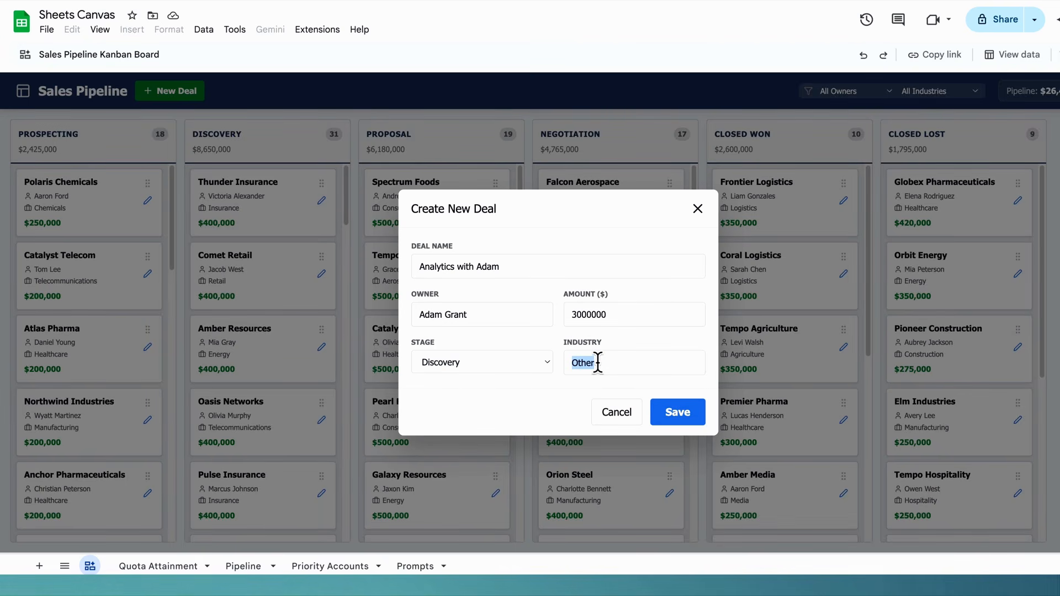
pyautogui.write('Data')
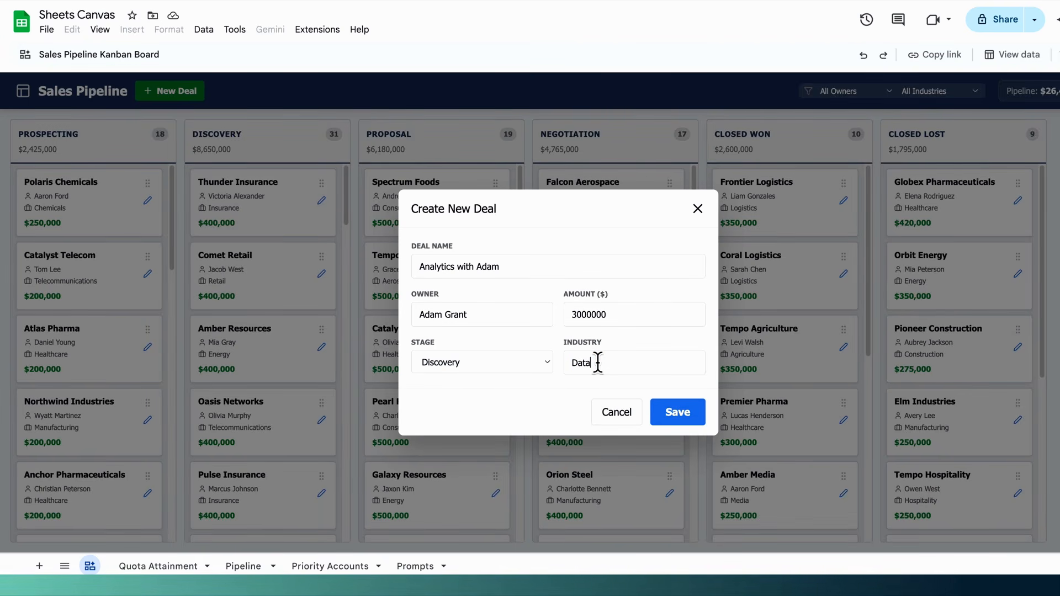
pyautogui.click(690, 418)
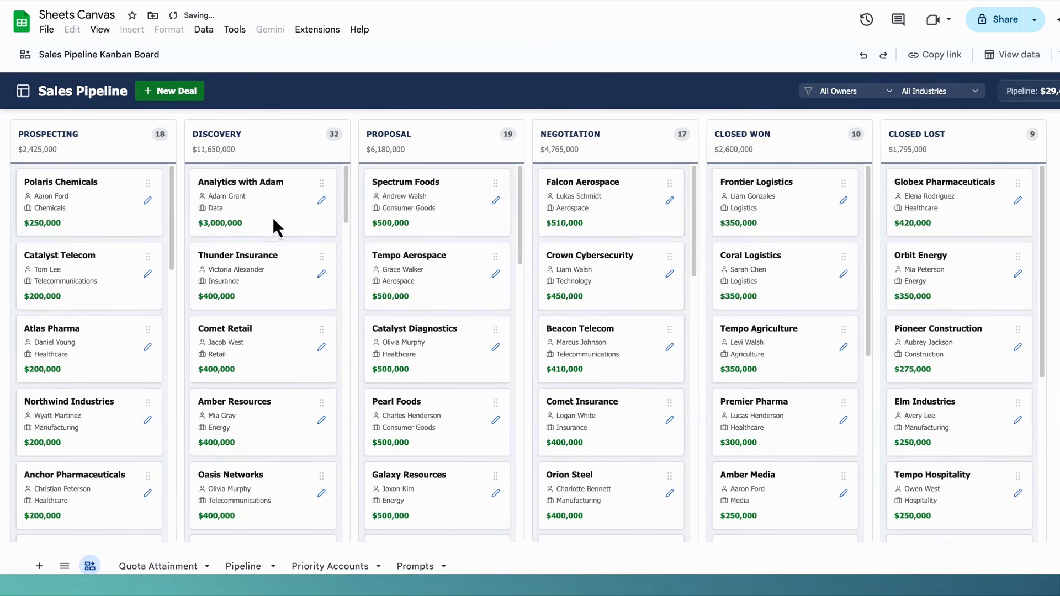
# Edit the Analytics with Adam deal and save its stage as Proposal
pyautogui.click(320, 200)
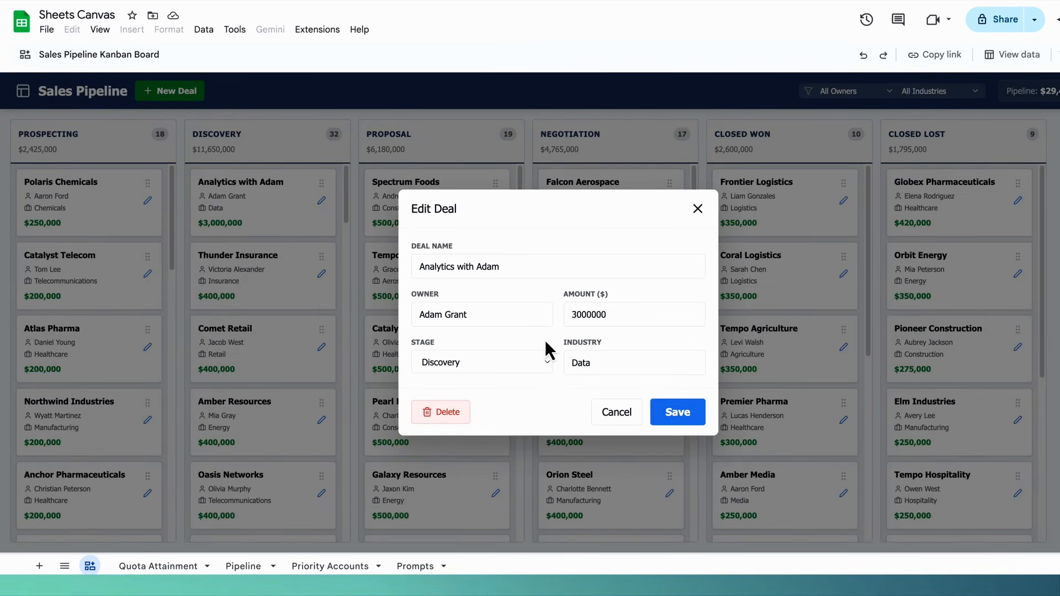
pyautogui.click(539, 362)
pyautogui.click(524, 378)
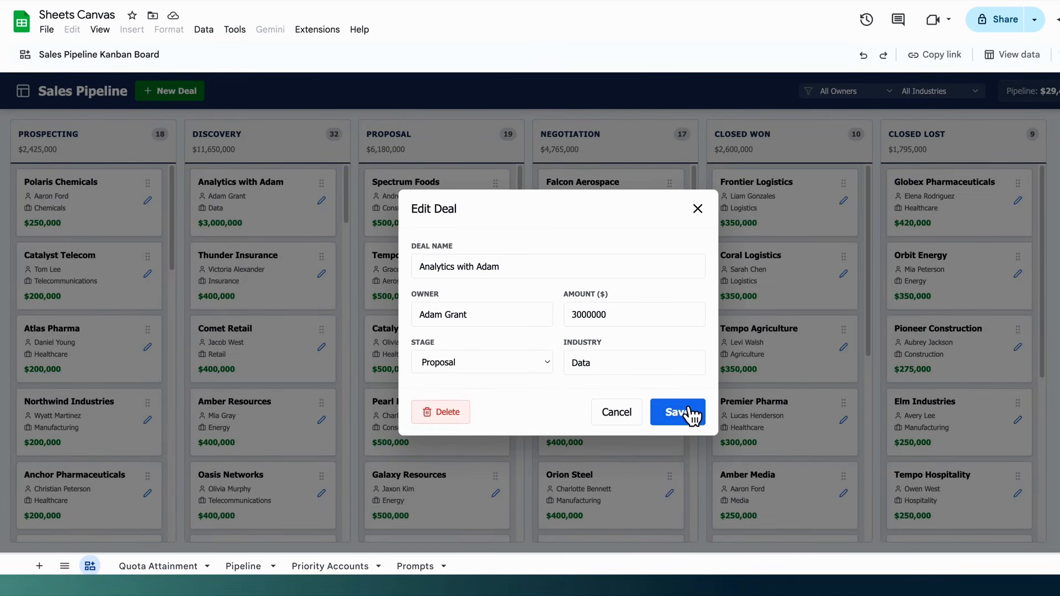
pyautogui.click(688, 411)
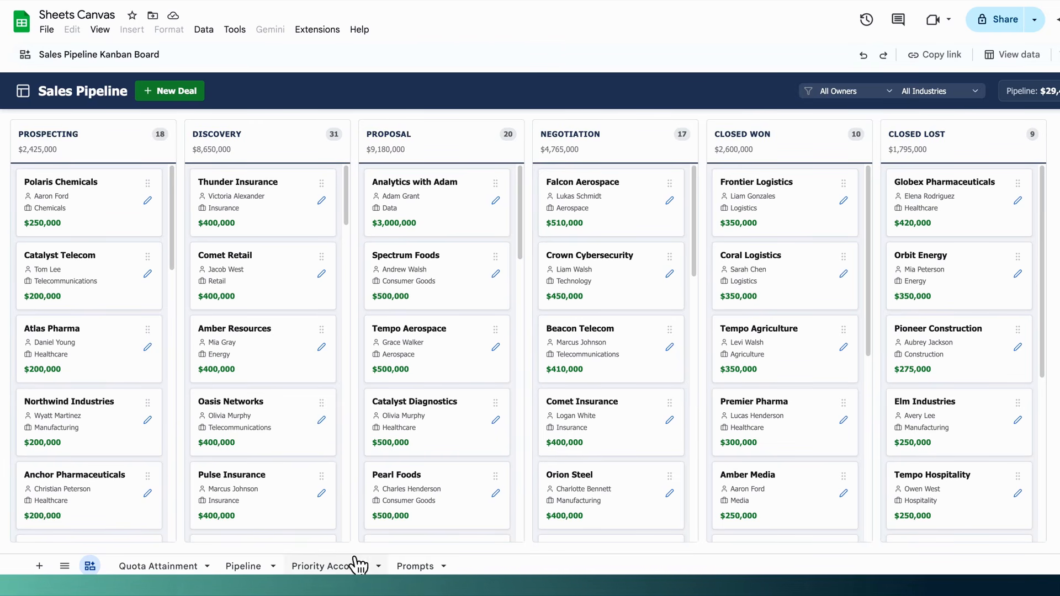
# Check the Pipeline sheet for the row holding the Analytics with Adam deal and its stage
pyautogui.click(243, 566)
pyautogui.scroll(2, 260, 260)
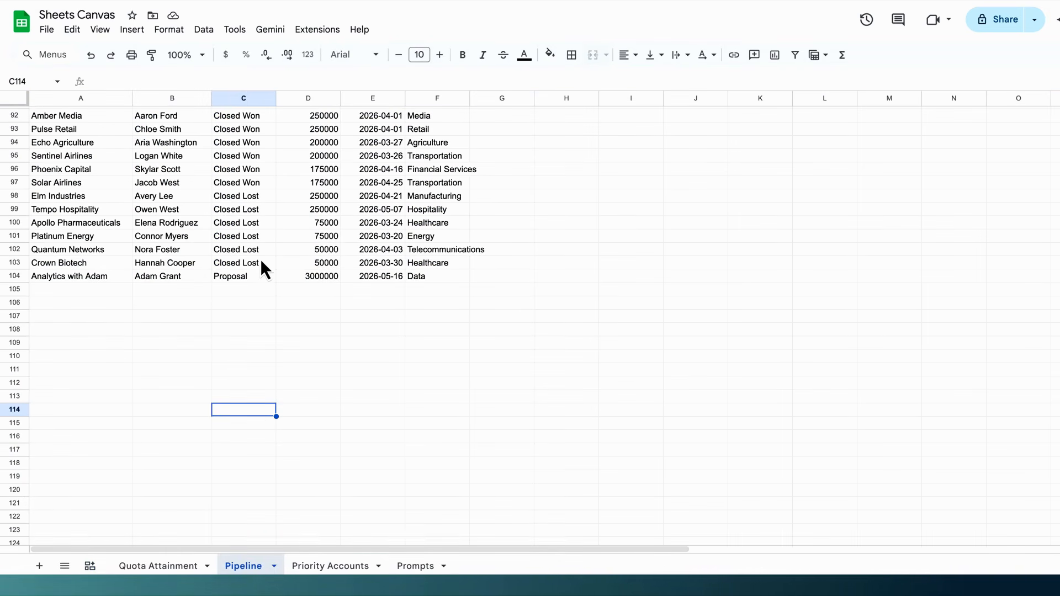
pyautogui.scroll(10, 403, 287)
pyautogui.scroll(-12, 406, 284)
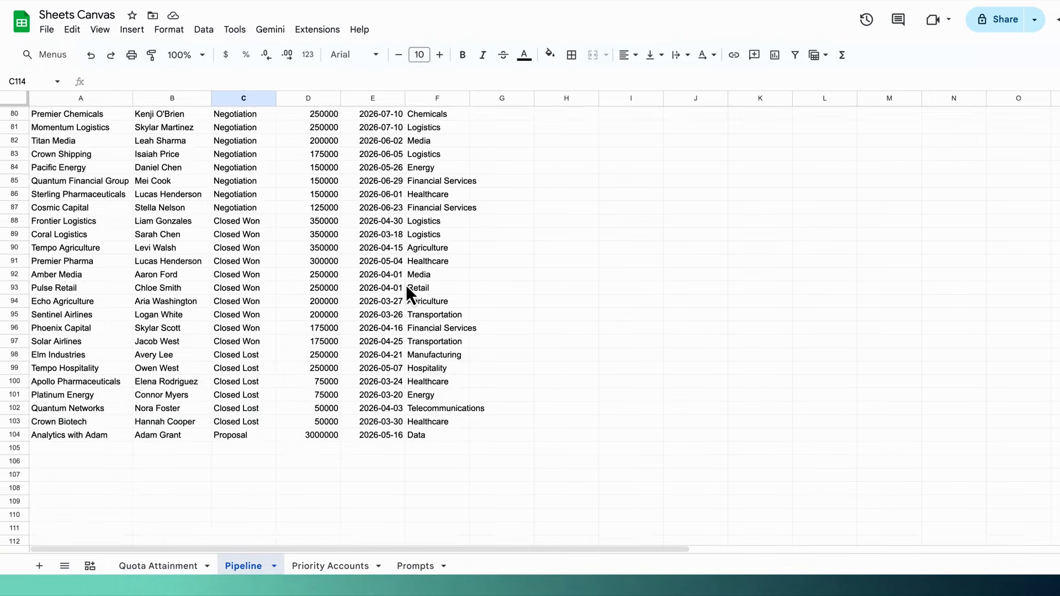
pyautogui.scroll(2, 403, 278)
pyautogui.click(400, 269)
pyautogui.click(399, 280)
# Return to the kanban canvas and filter the board to the owner of the Analytics with Adam deal
pyautogui.click(90, 566)
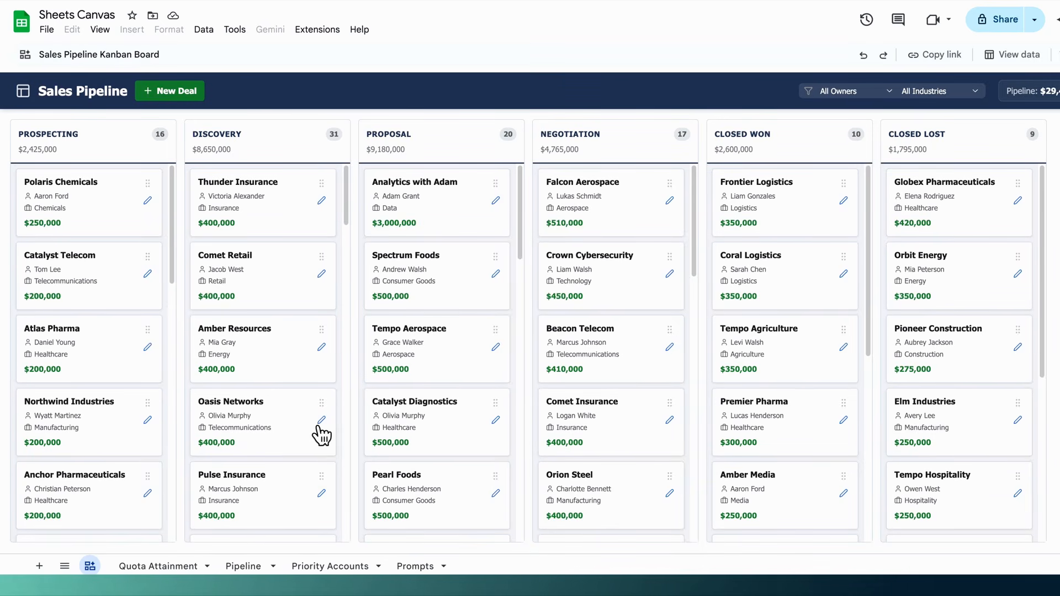
pyautogui.click(849, 93)
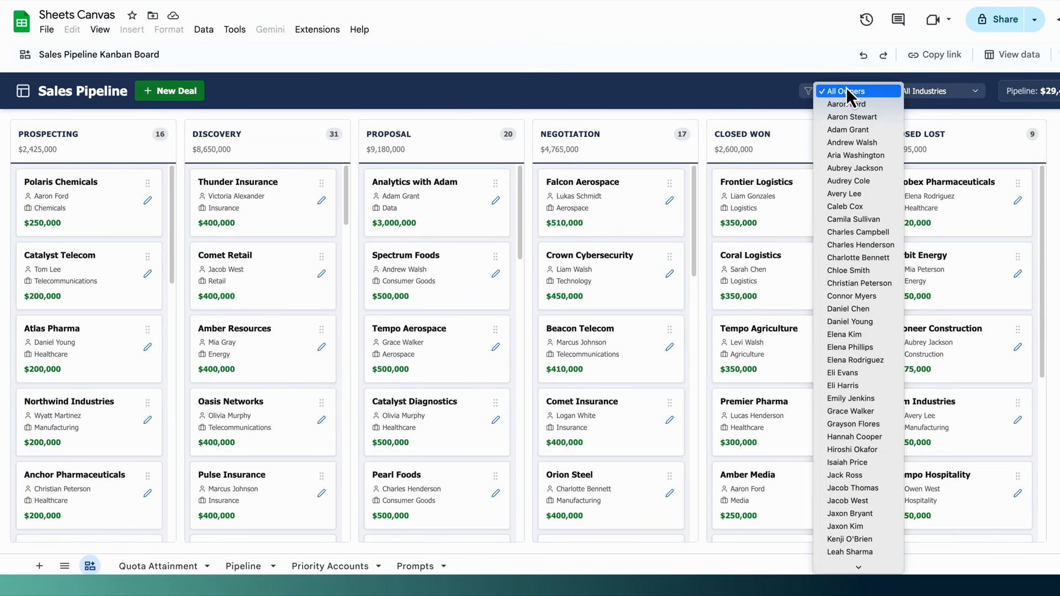
pyautogui.click(850, 131)
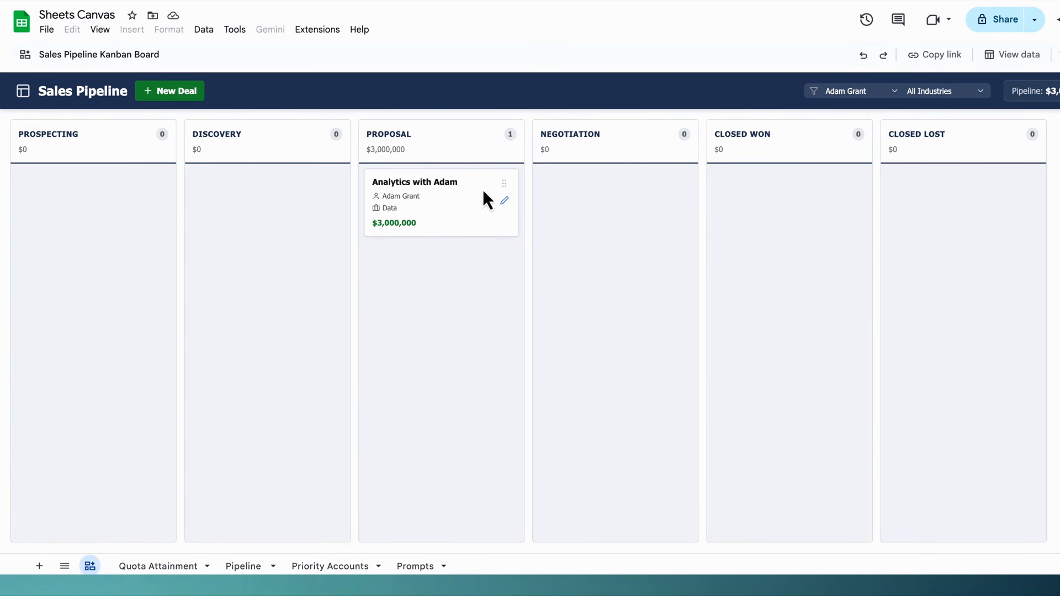
# Move the Analytics with Adam card from Proposal to Negotiation and on to Closed Won
pyautogui.moveTo(513, 187); pyautogui.dragTo(709, 172)
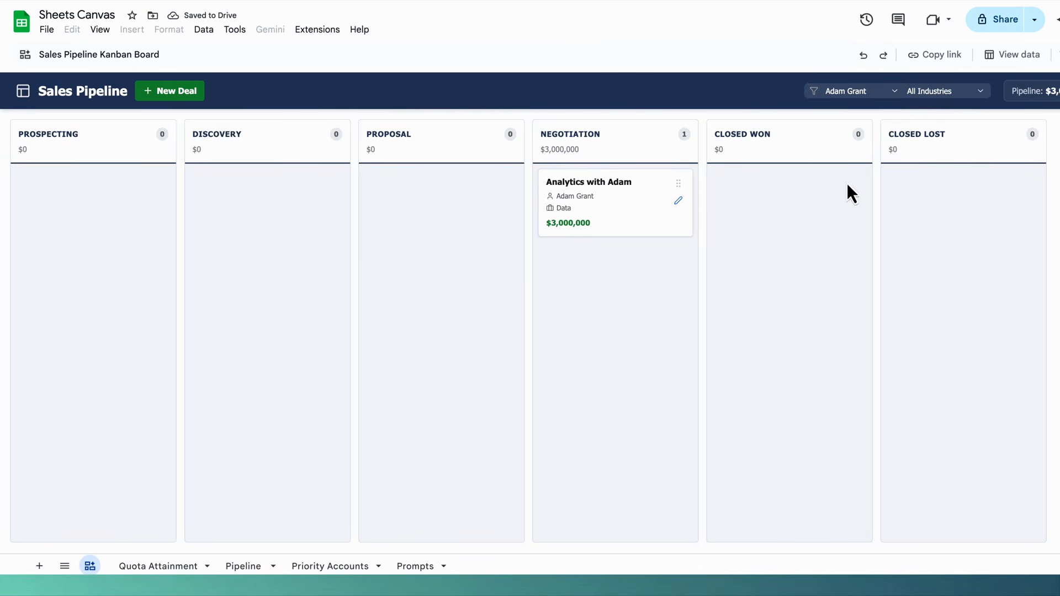
pyautogui.moveTo(685, 191); pyautogui.dragTo(858, 139)
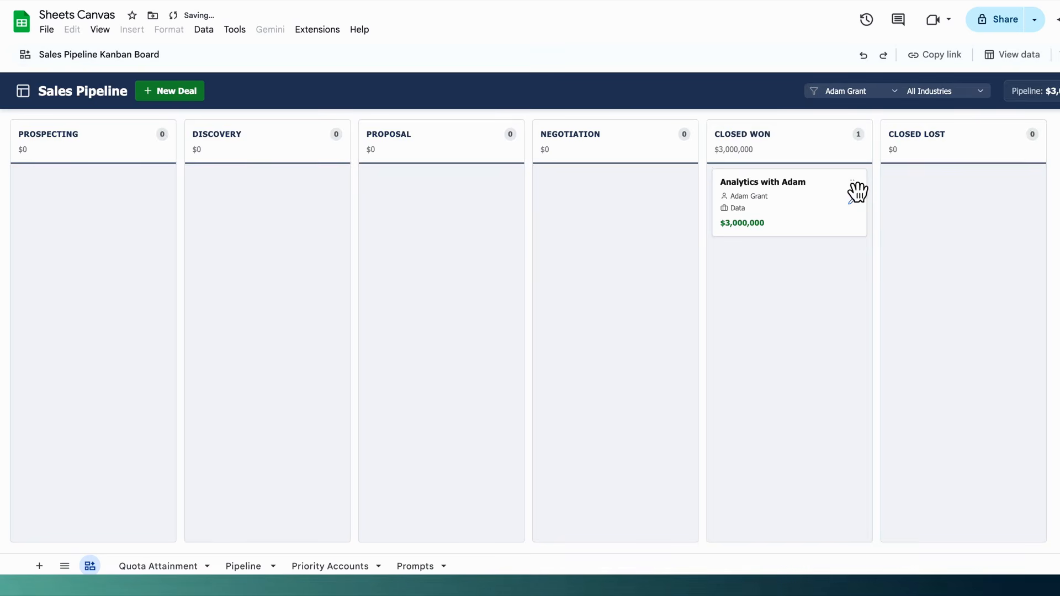
pyautogui.moveTo(740, 179); pyautogui.dragTo(140, 134)
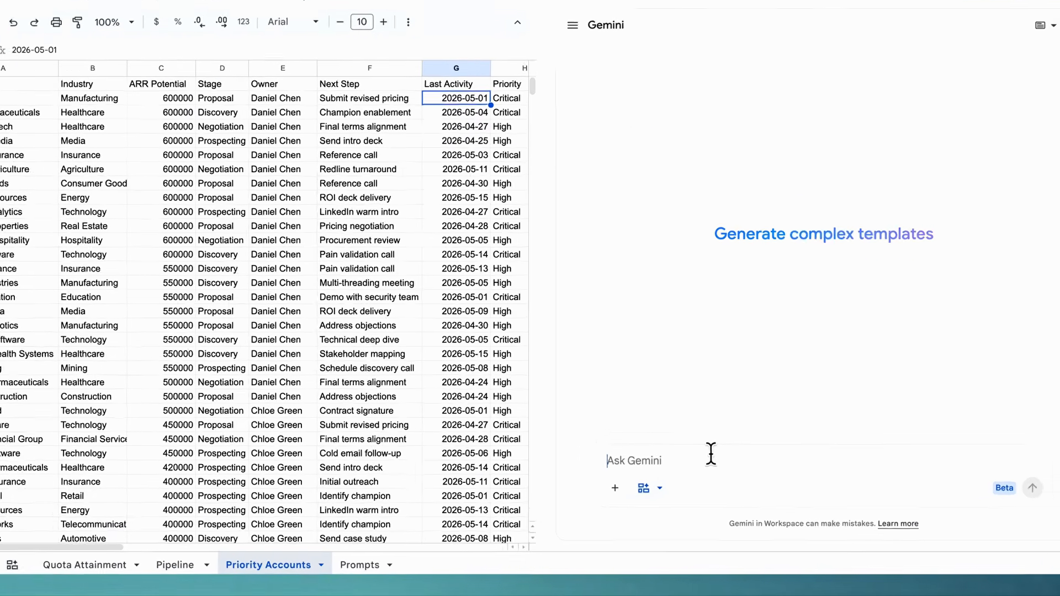
# Ask Gemini for an editable, Gemini-style account card gallery with coloured Priority badges, Priority and Stage chips, an Owner dropdown and ARR potential sorted descending
pyautogui.write('Build a gallery view of all accounts as cards. Each card should show: account name as the title, ARR potential prominently, owner, stage, next step in plain text, and a coloured Priority badge — red for Critical, orange for High, grey for Medium. Add filter chips at the top for Priority, Stage, and a filter dropdown for Owner. Sort cards by ARR potential descending. Ensure I can add new account details and edit in the sheet. Google Gemini Style.')
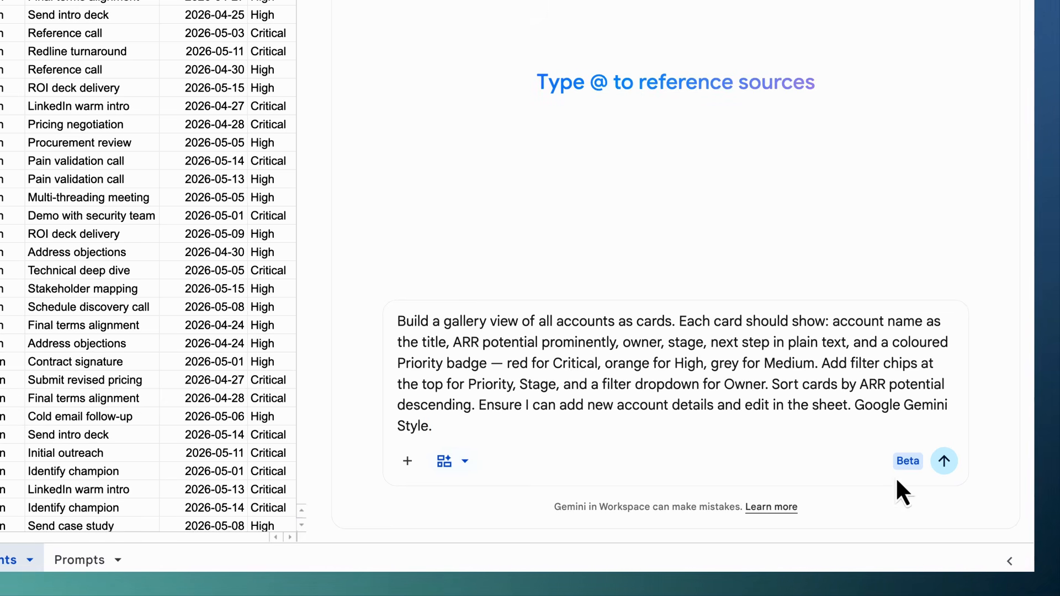
pyautogui.click(946, 463)
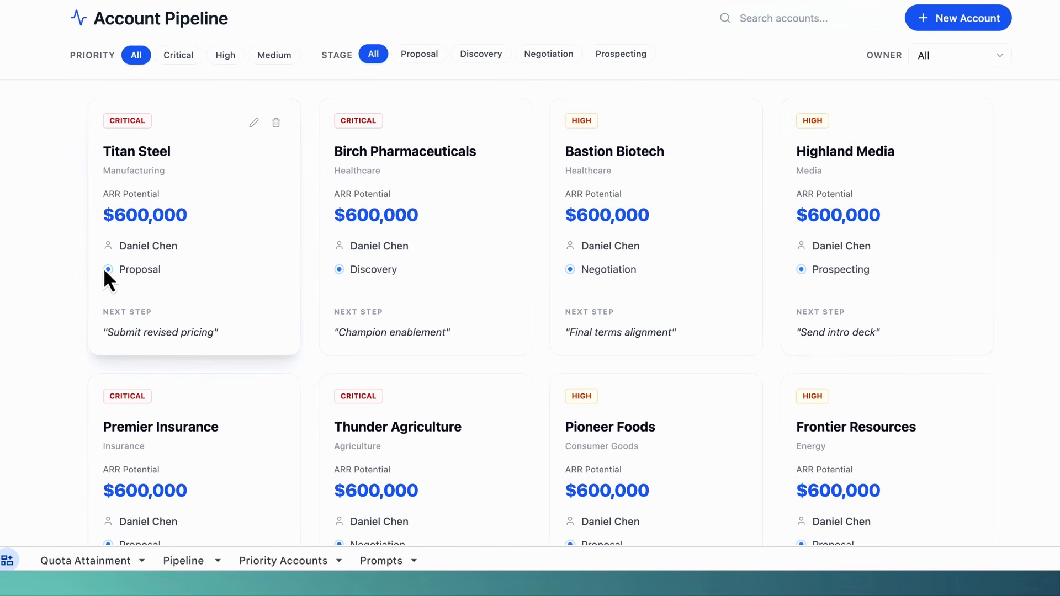
# Filter the account cards to Critical priority, view the Proposal, Discovery, Negotiation and Prospecting stages, and reset Stage to All
pyautogui.click(188, 58)
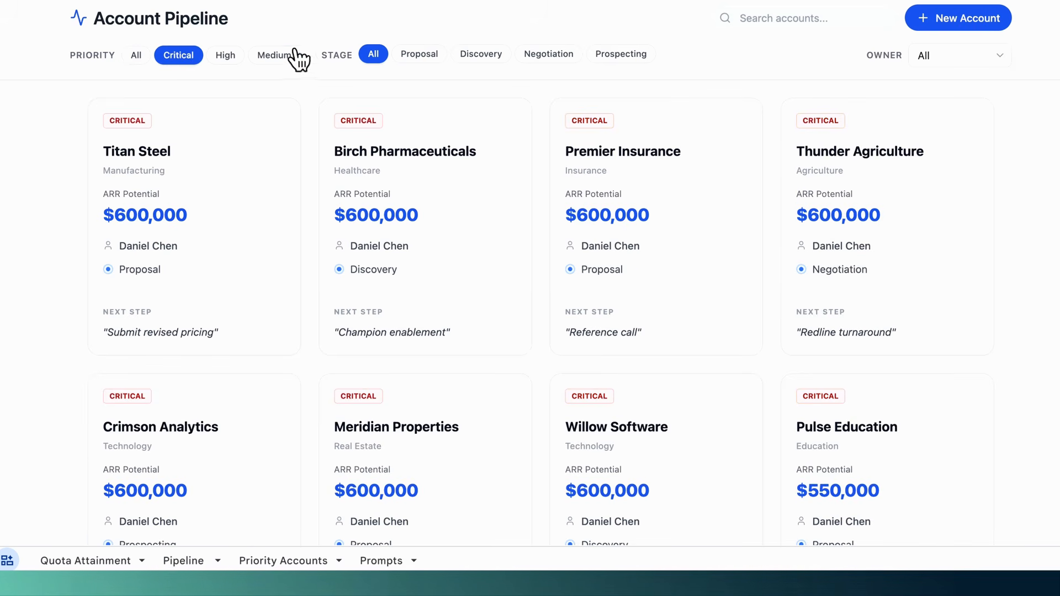
pyautogui.click(416, 59)
pyautogui.scroll(-2, 457, 190)
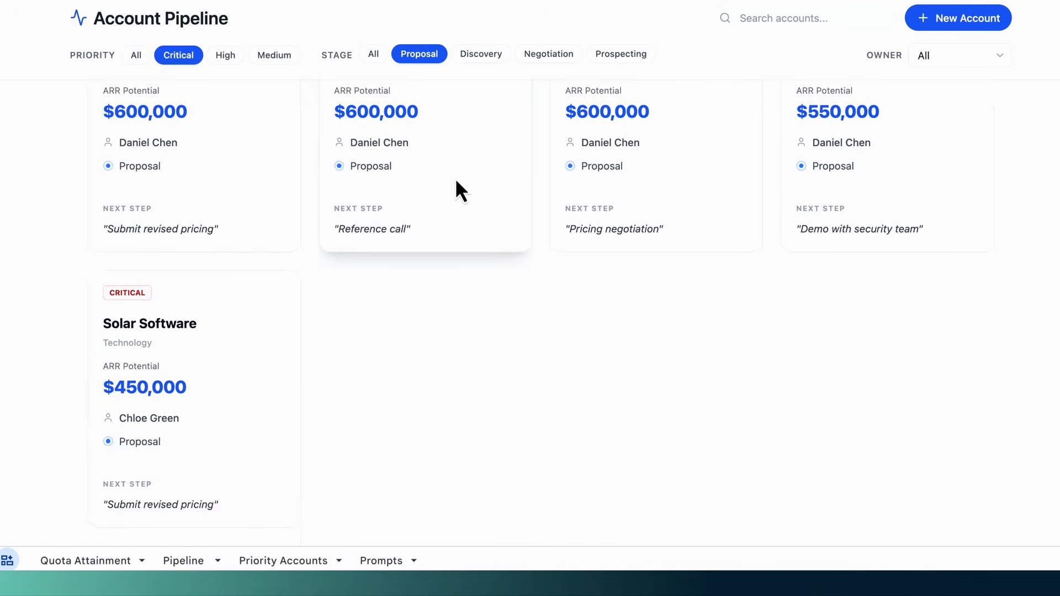
pyautogui.scroll(2, 456, 189)
pyautogui.click(498, 55)
pyautogui.click(544, 55)
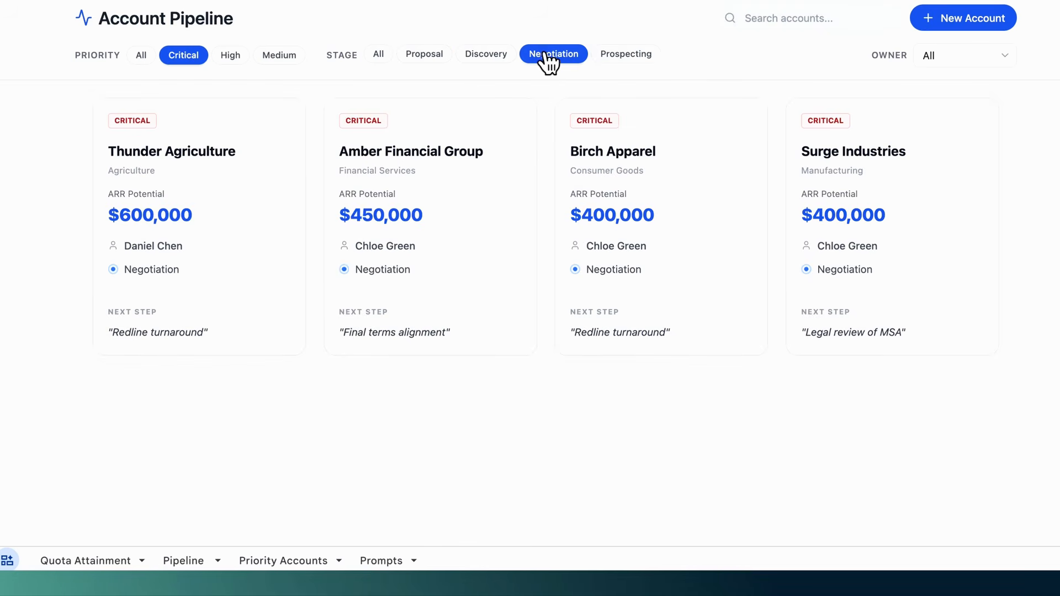
pyautogui.click(648, 55)
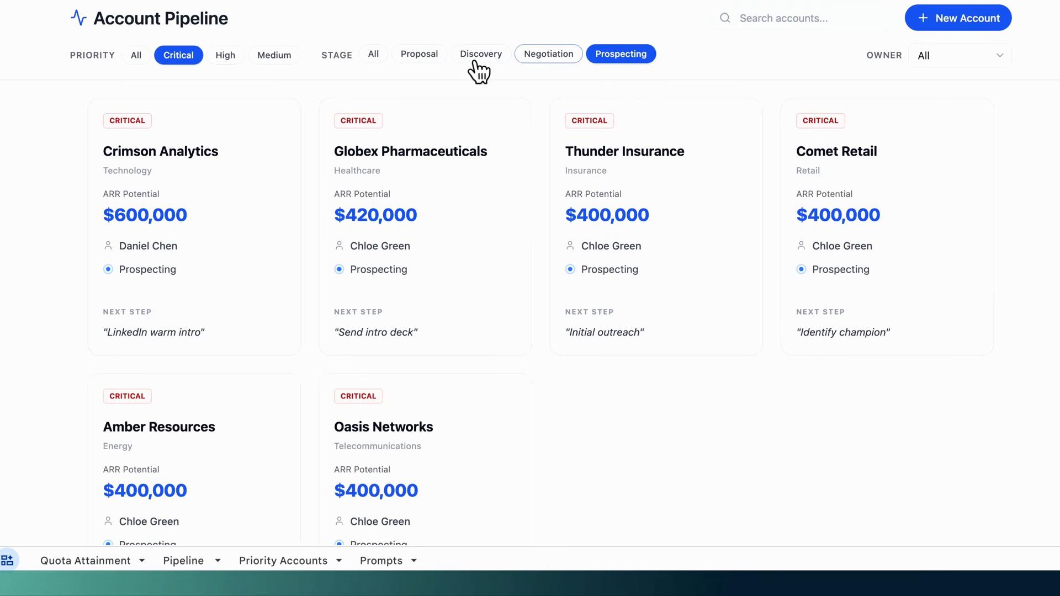
pyautogui.click(381, 61)
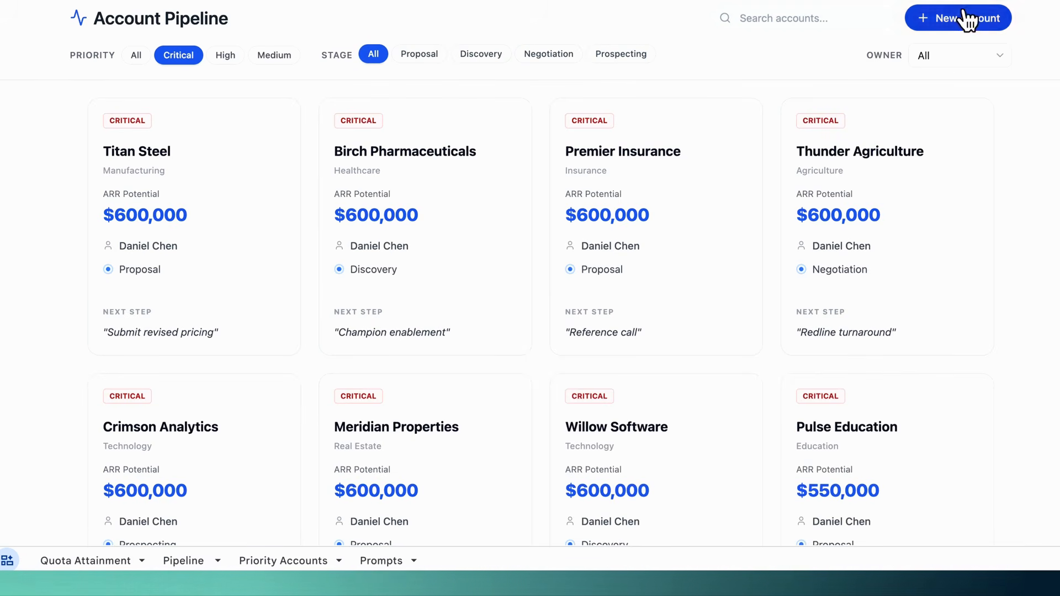
# Filter the gallery to a single owner, look through the Critical accounts, and reset Priority to All
pyautogui.click(960, 55)
pyautogui.click(936, 86)
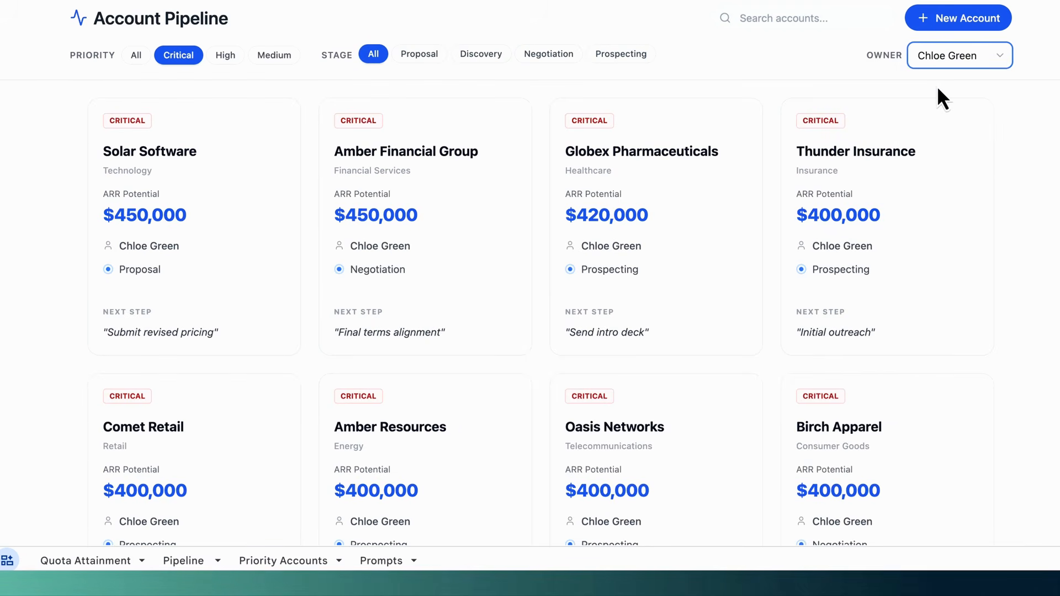
pyautogui.scroll(-6, 680, 307)
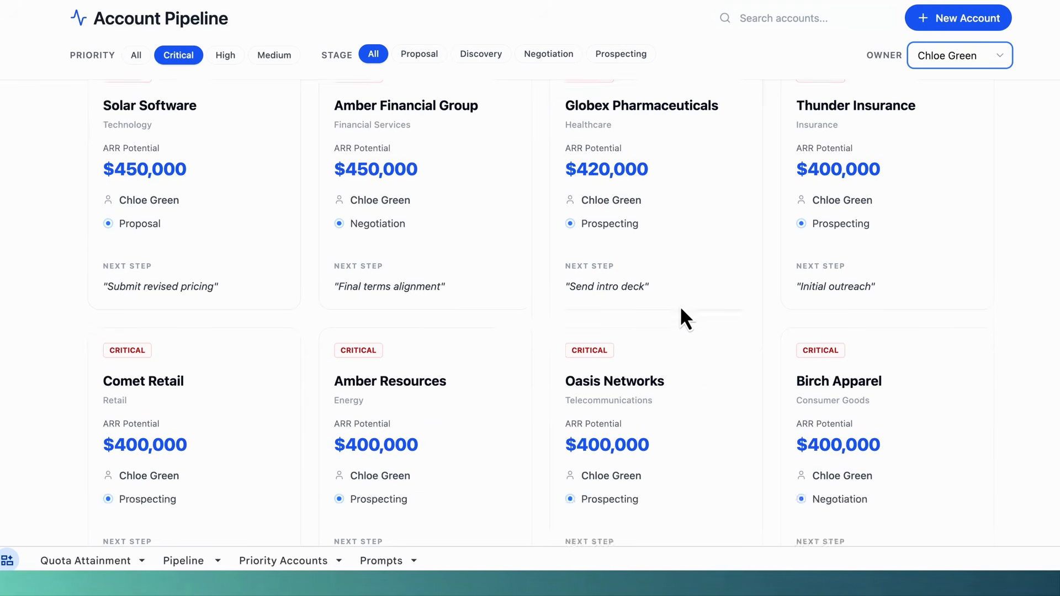
pyautogui.scroll(6, 682, 308)
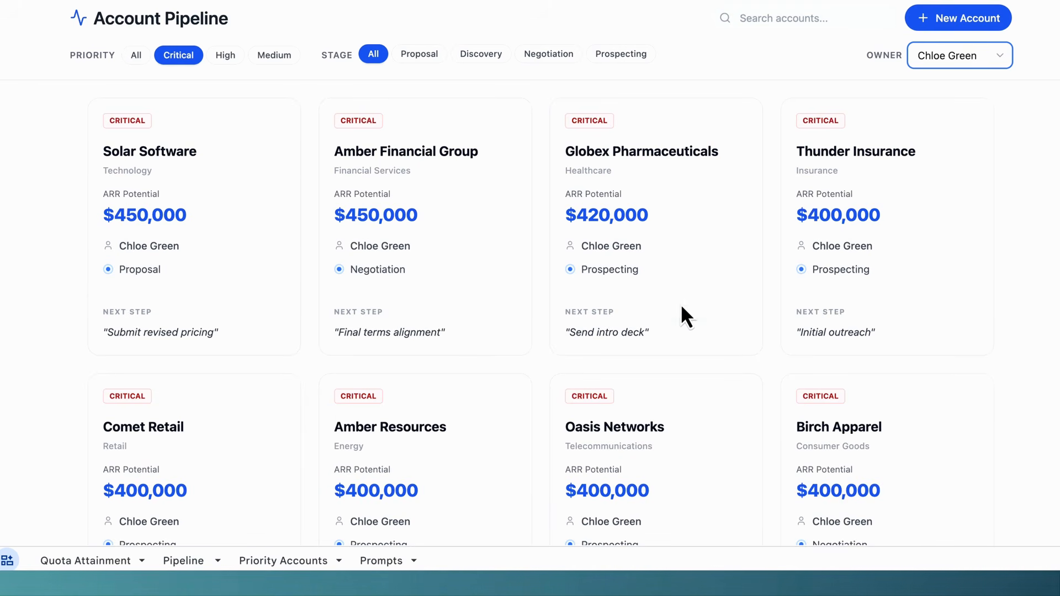
pyautogui.click(137, 56)
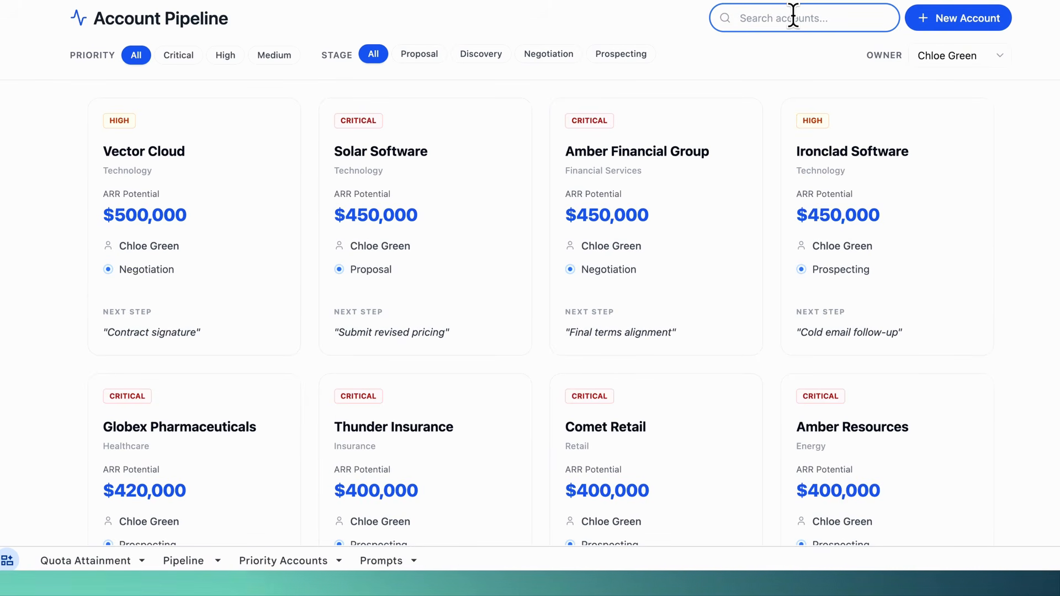
# Search the accounts for "sol", clear it, and search for "am" instead
pyautogui.write('sol')
pyautogui.press('BackSpace')
pyautogui.press('BackSpace')
pyautogui.press('BackSpace')
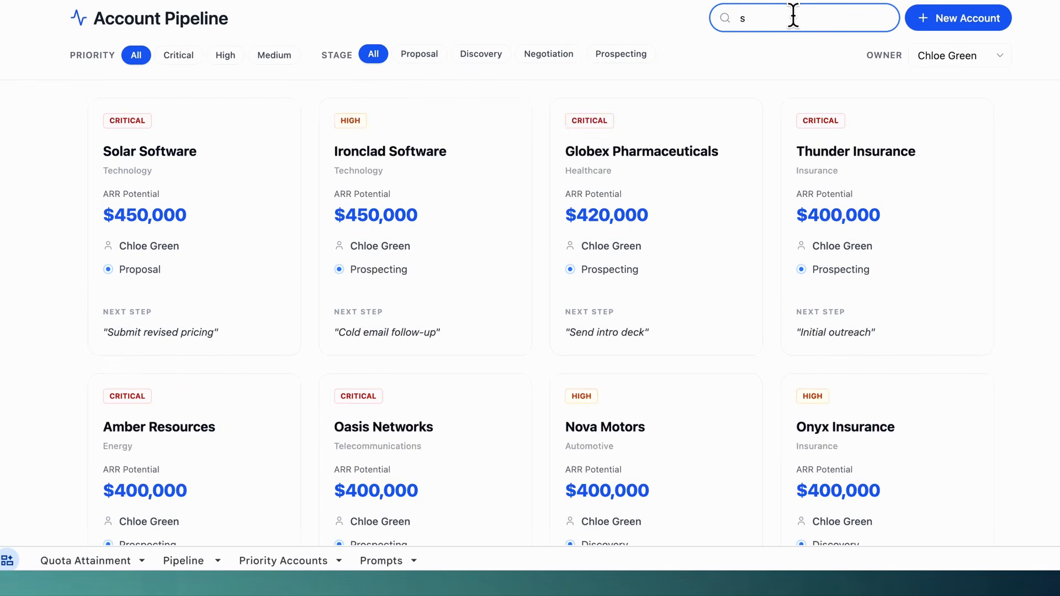
pyautogui.write('am')
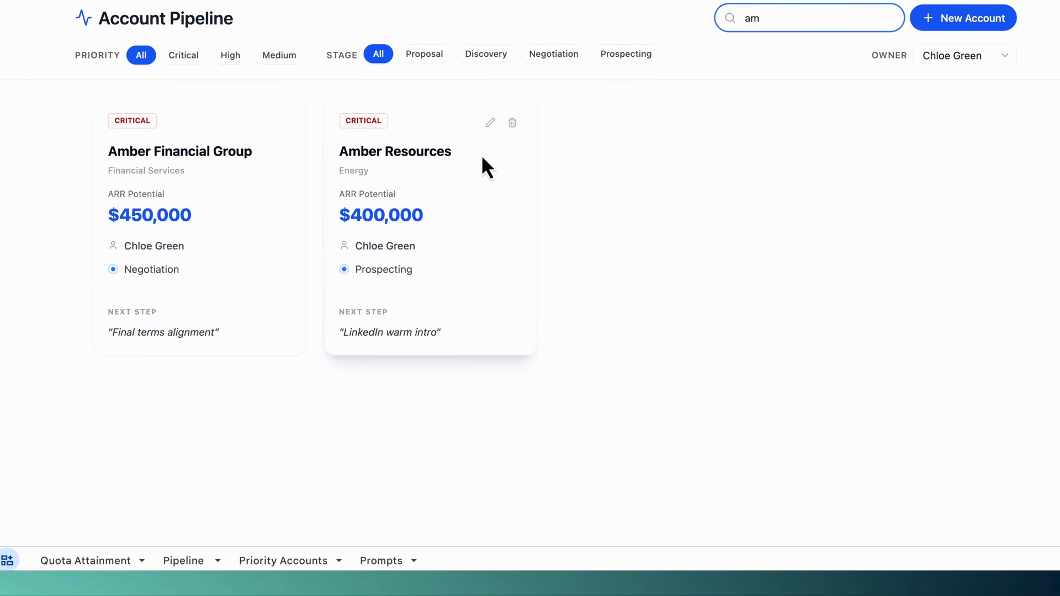
# Update the Amber Resources account to ARR potential 500000, priority High, stage Negotiation and next step "In person meeting", and save the changes
pyautogui.click(490, 123)
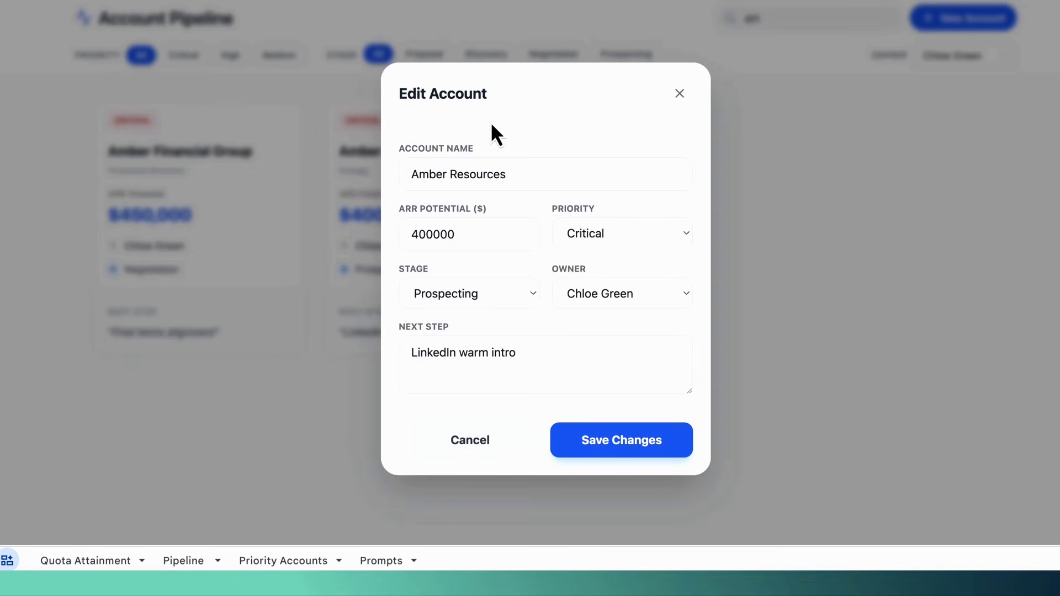
pyautogui.click(591, 237)
pyautogui.click(590, 260)
pyautogui.tripleClick(470, 352)
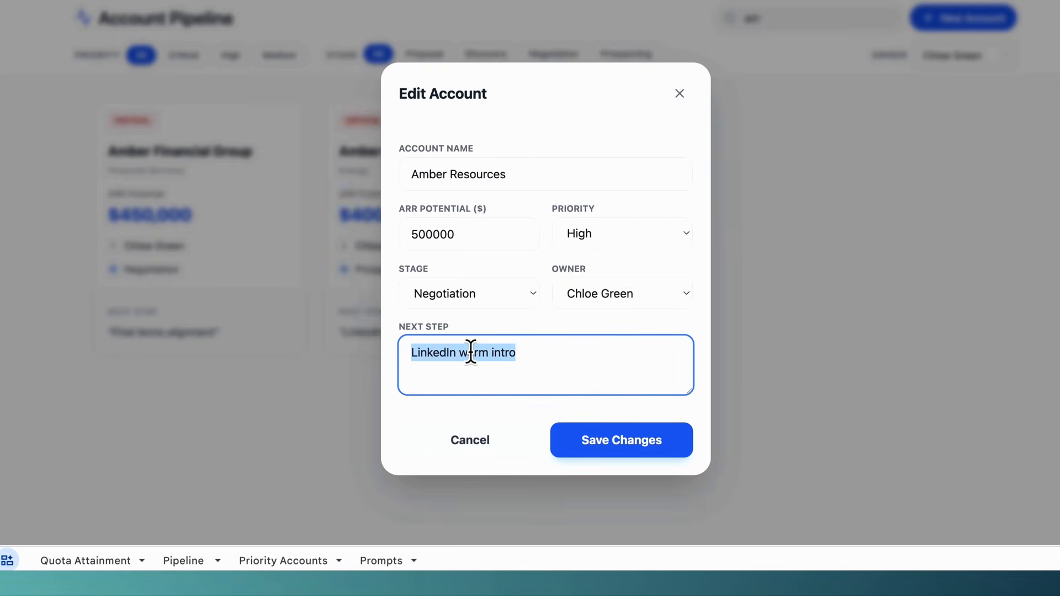
pyautogui.write('In person meeting')
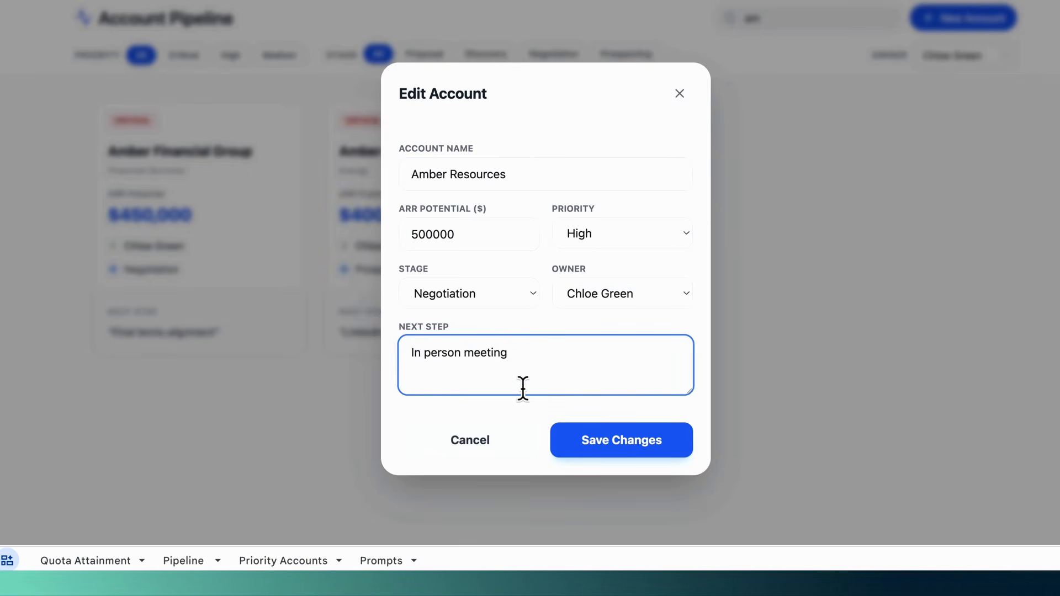
pyautogui.click(606, 444)
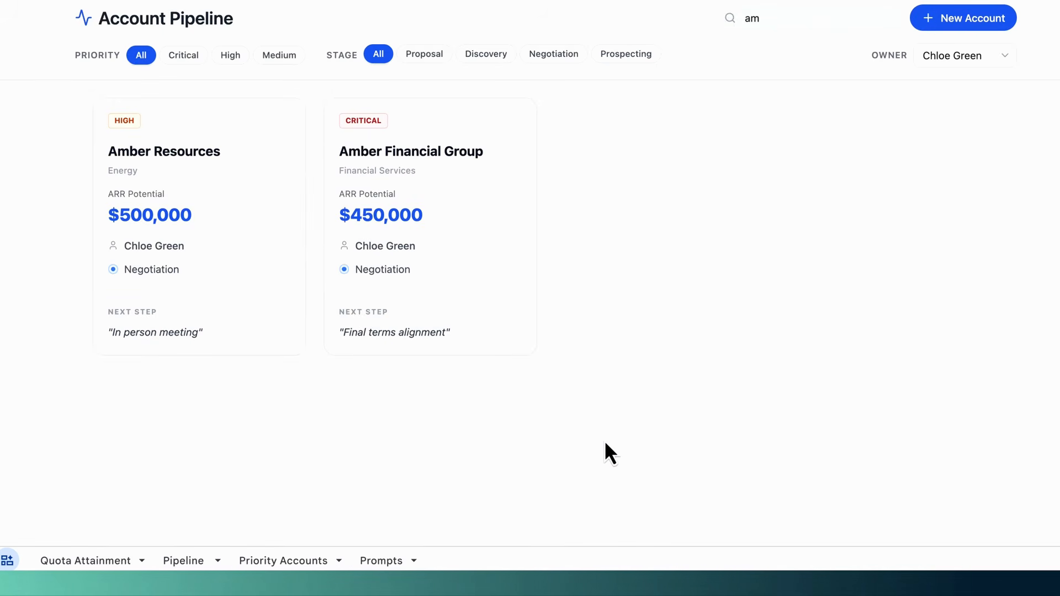